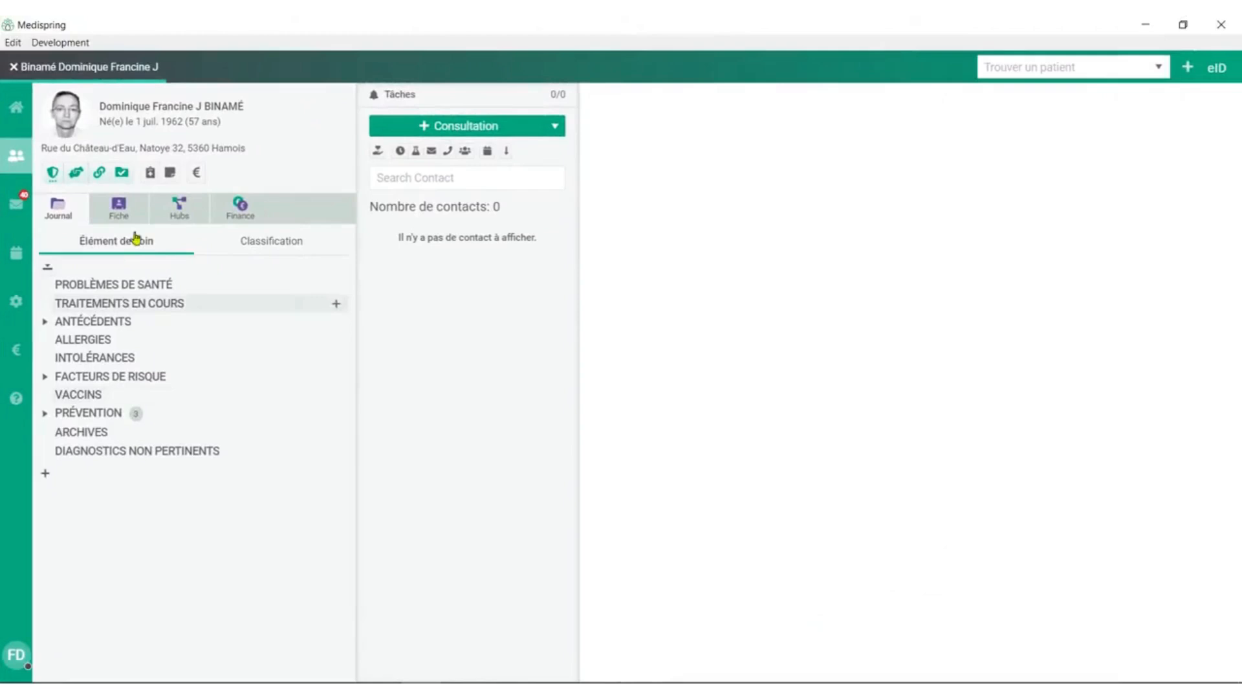
Assign the treating physician in the patient's administrative record and return to the journal.
click(133, 217)
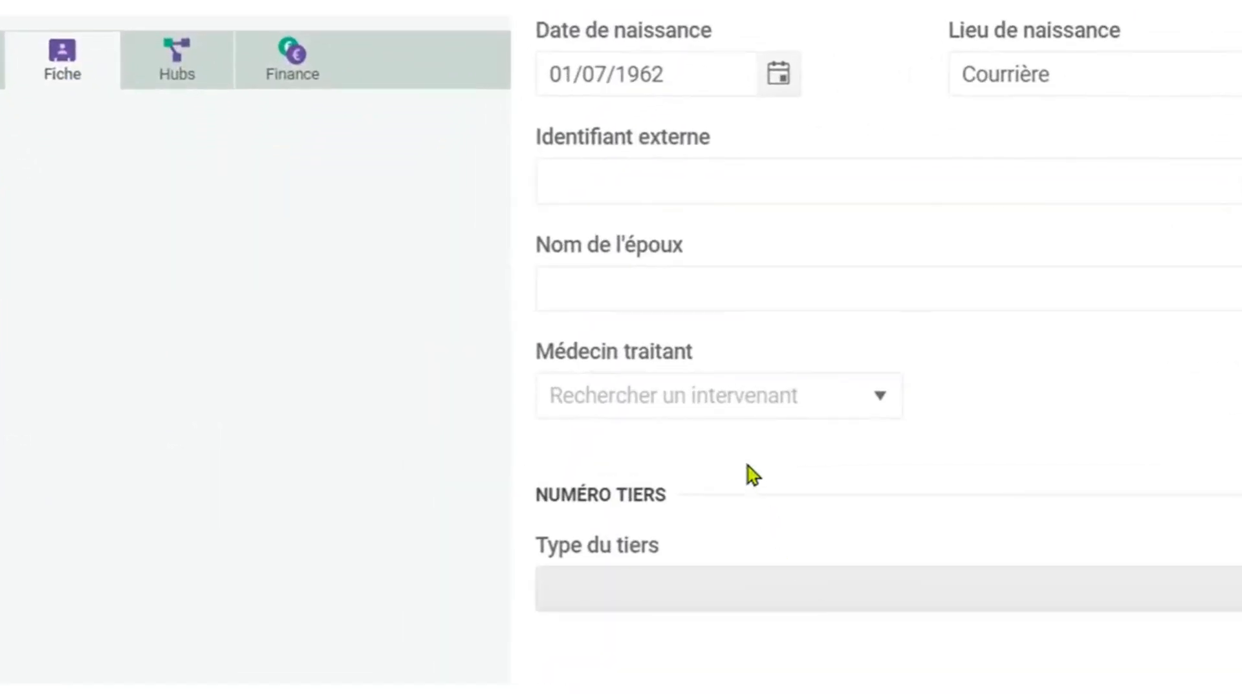
click(748, 386)
text(duja)
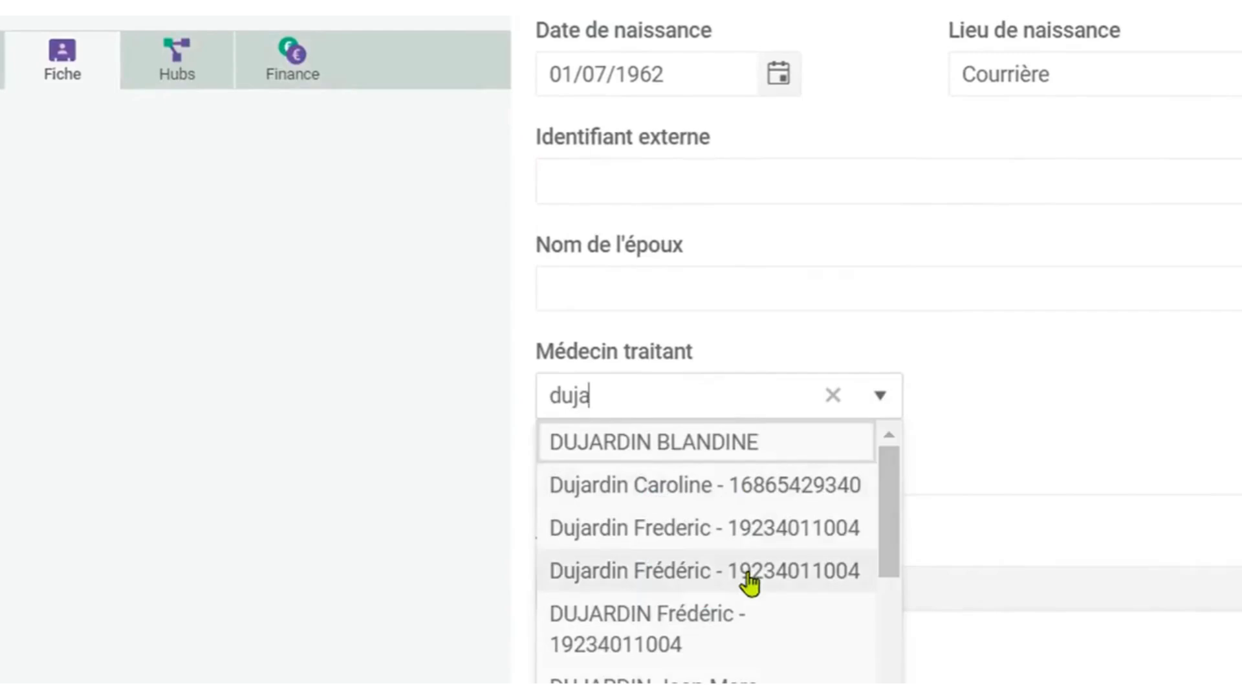
click(751, 572)
click(61, 181)
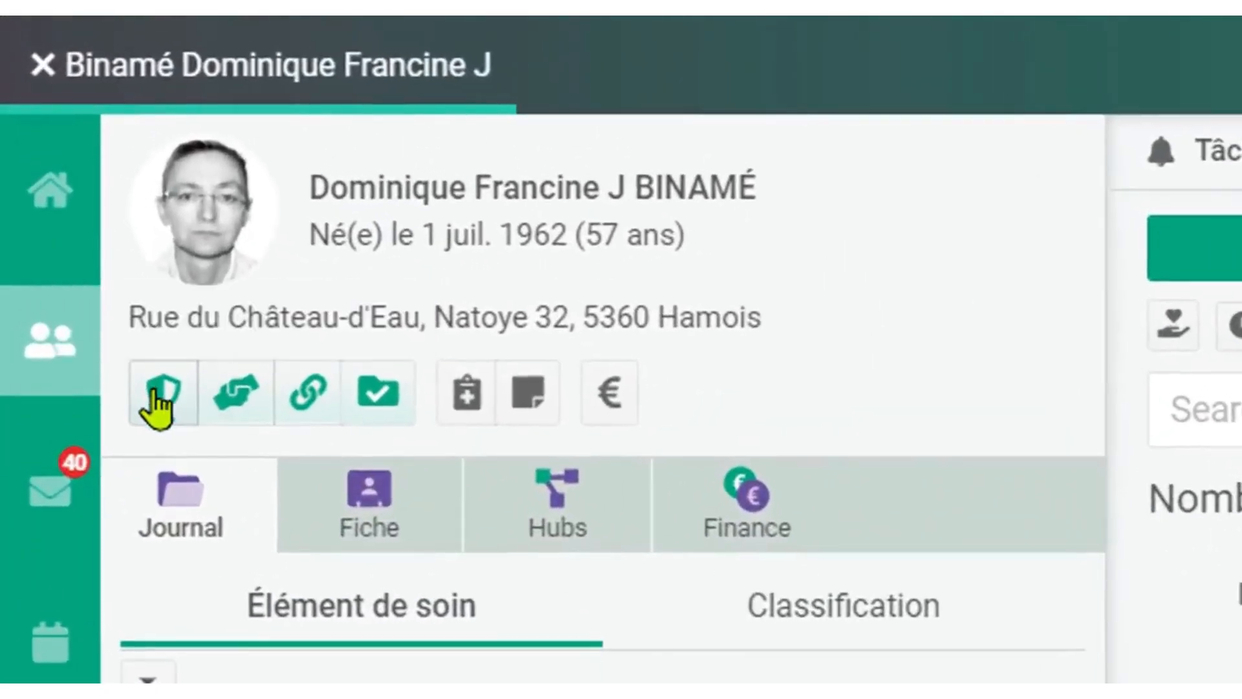
Check the patient's insurance status and the current DMG registration details.
click(157, 393)
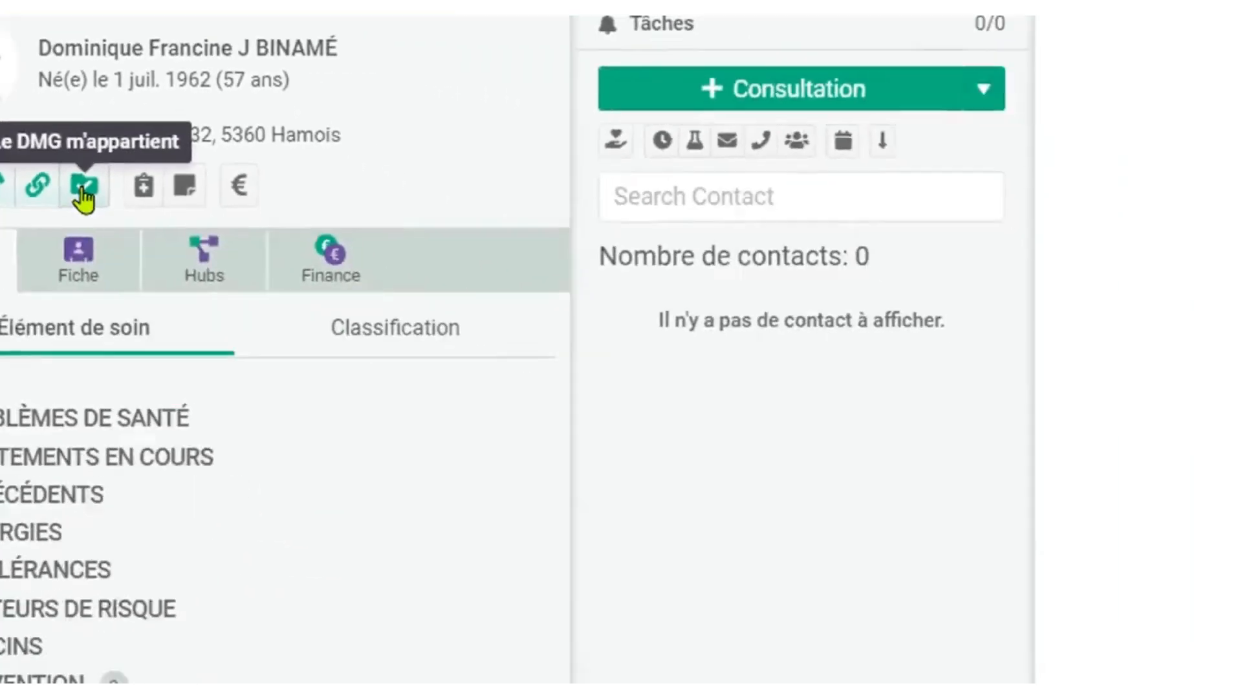
click(373, 393)
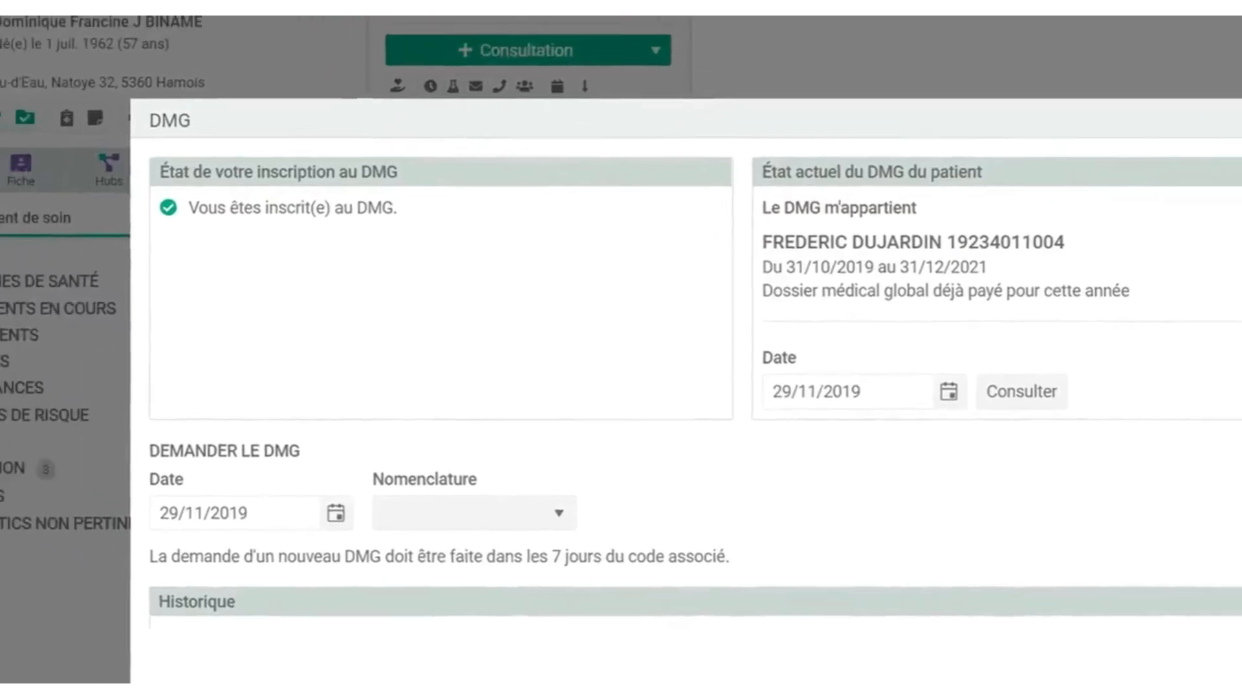
click(1226, 62)
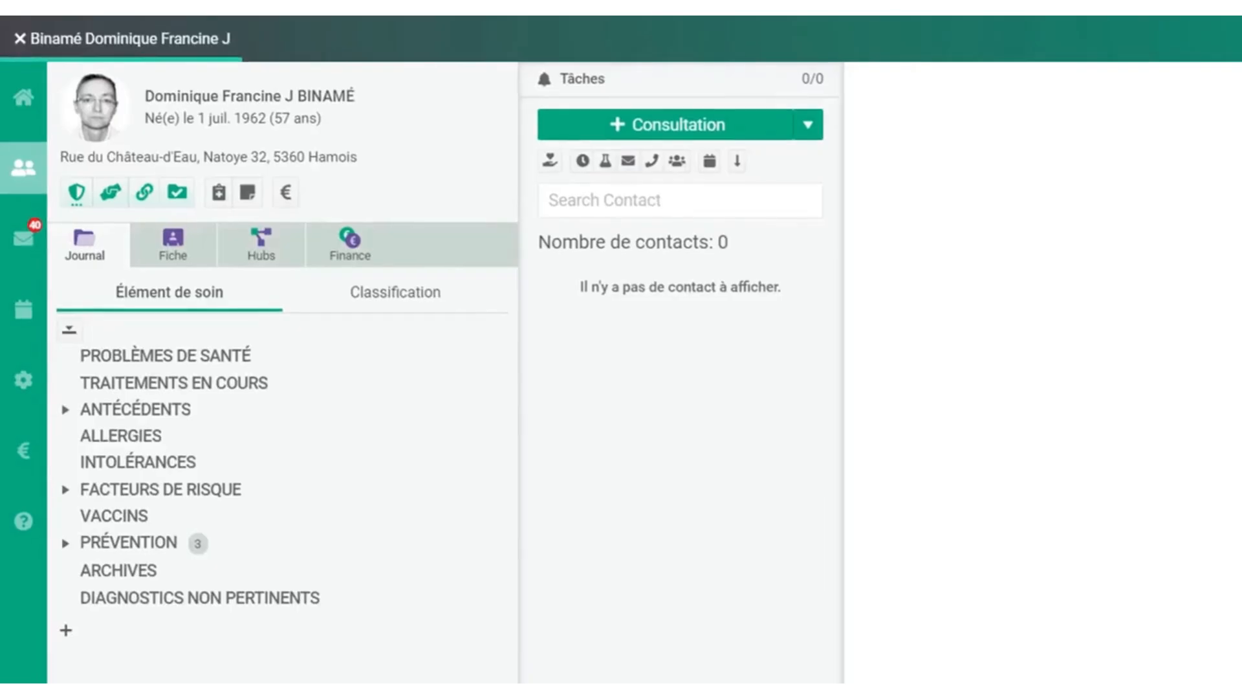
Add "hypertension" as a new care element under the patient's health problems.
mouse_move(321, 361)
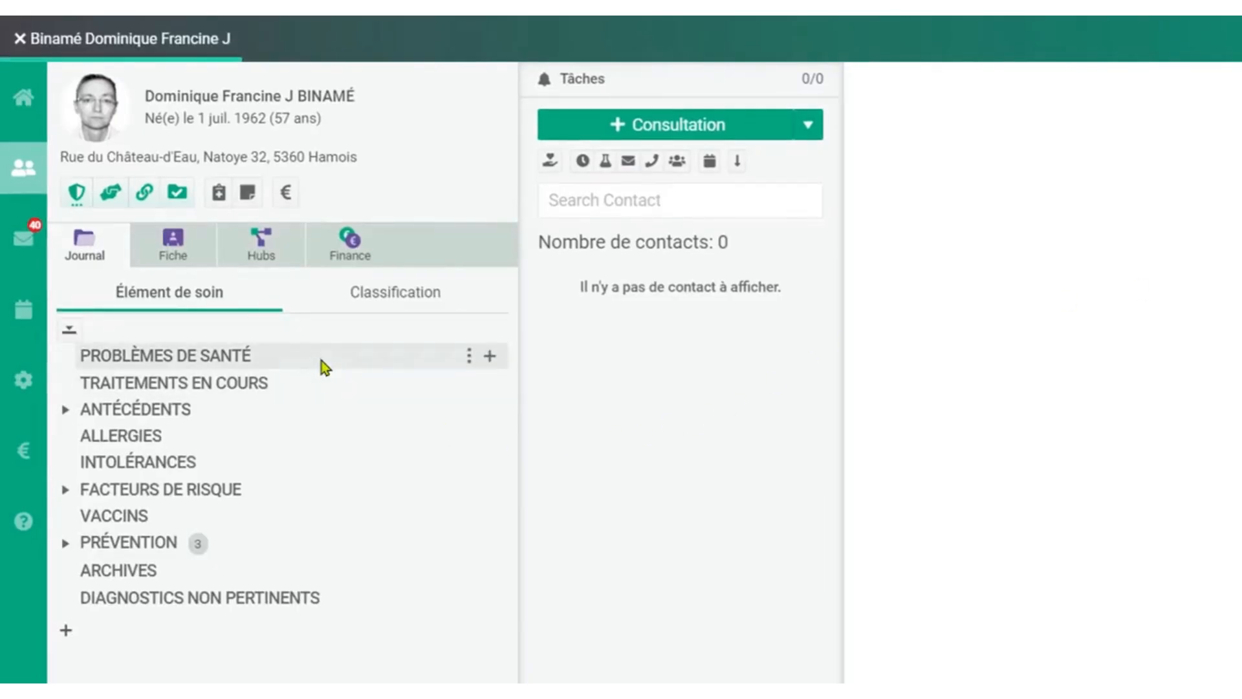
click(490, 360)
text(hyp)
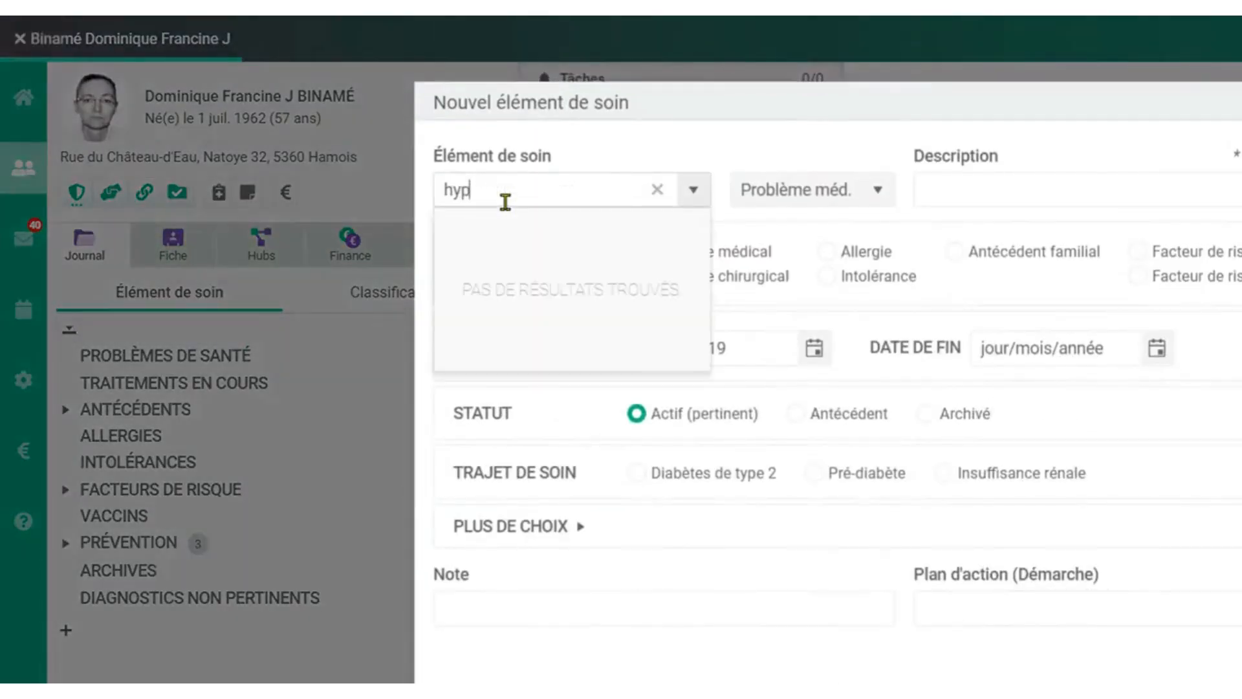
text(erte)
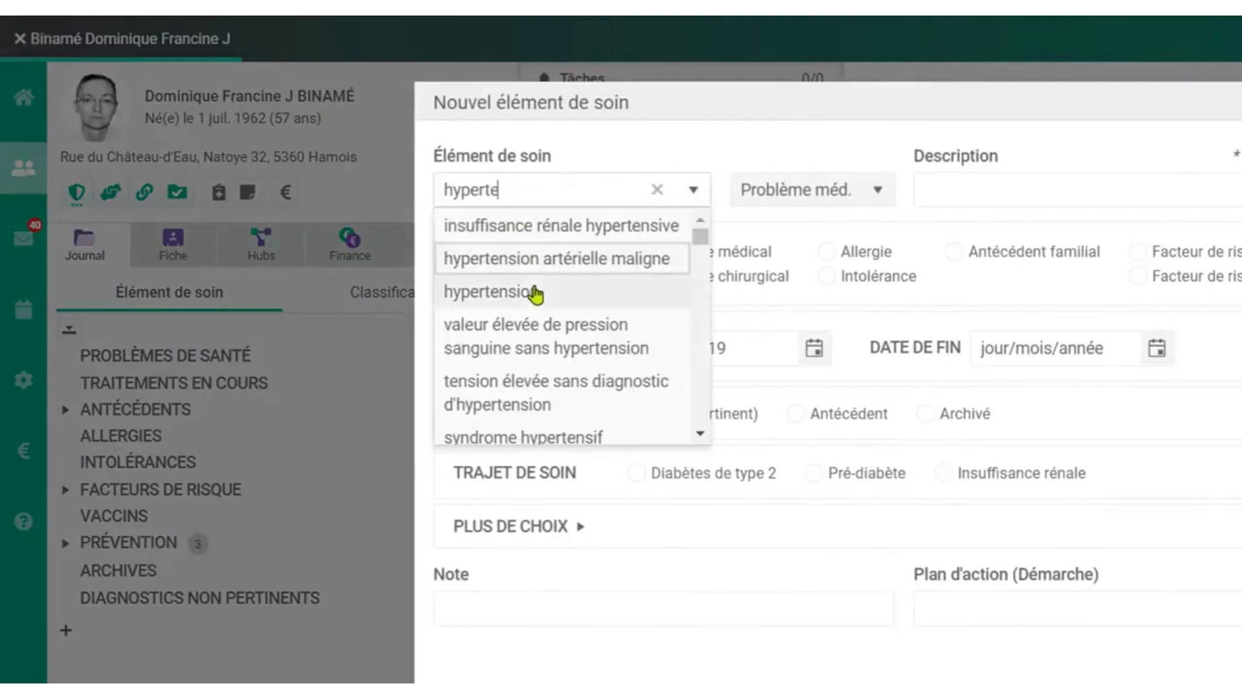
click(534, 293)
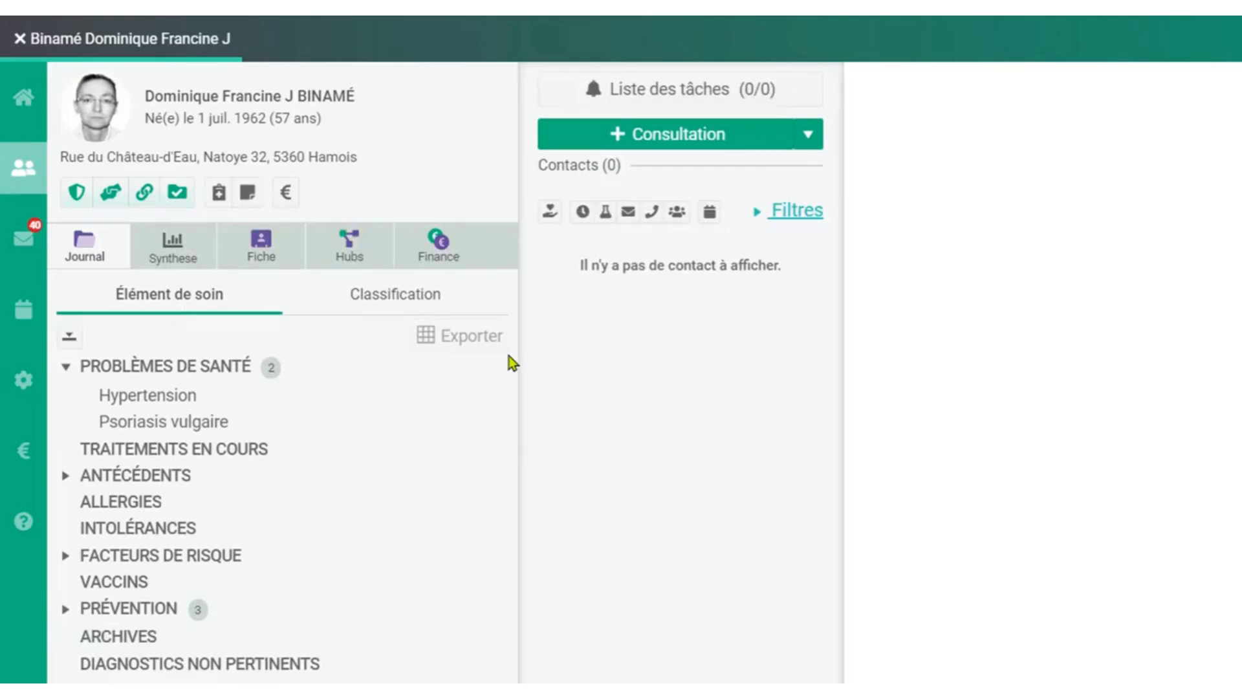
Import the data of the 27/11/2019 Sumehr from the RSW hub into the patient's record.
click(340, 253)
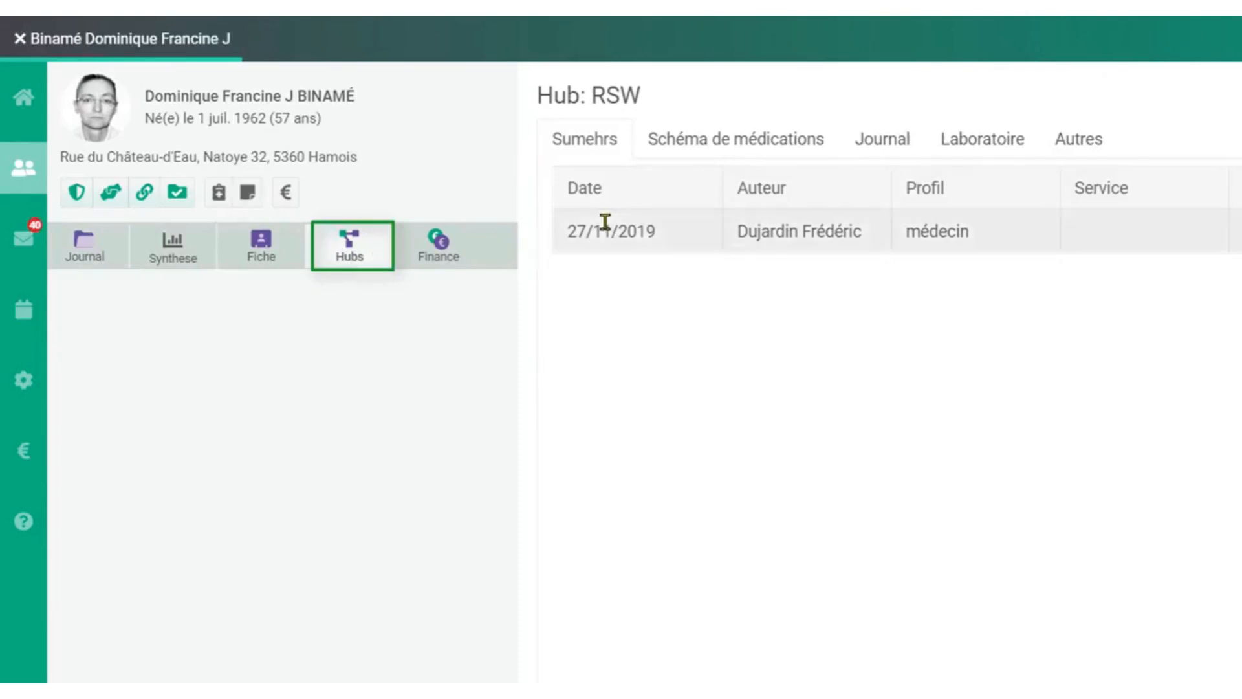
click(625, 237)
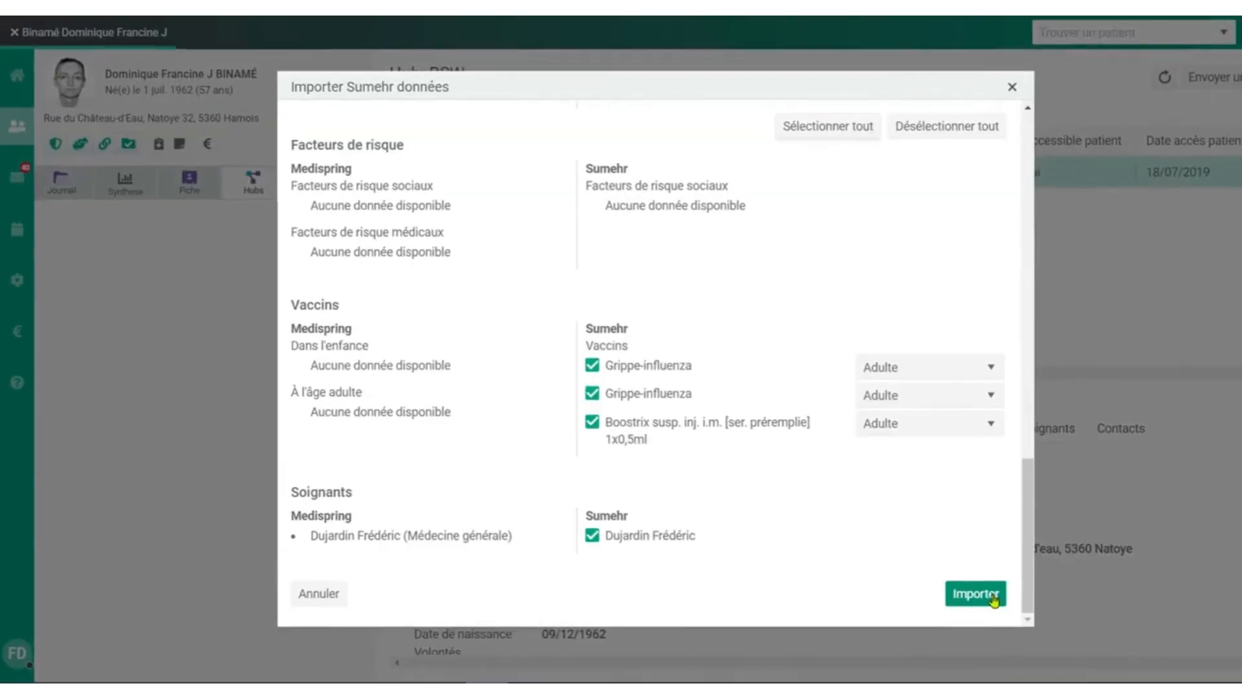
click(994, 596)
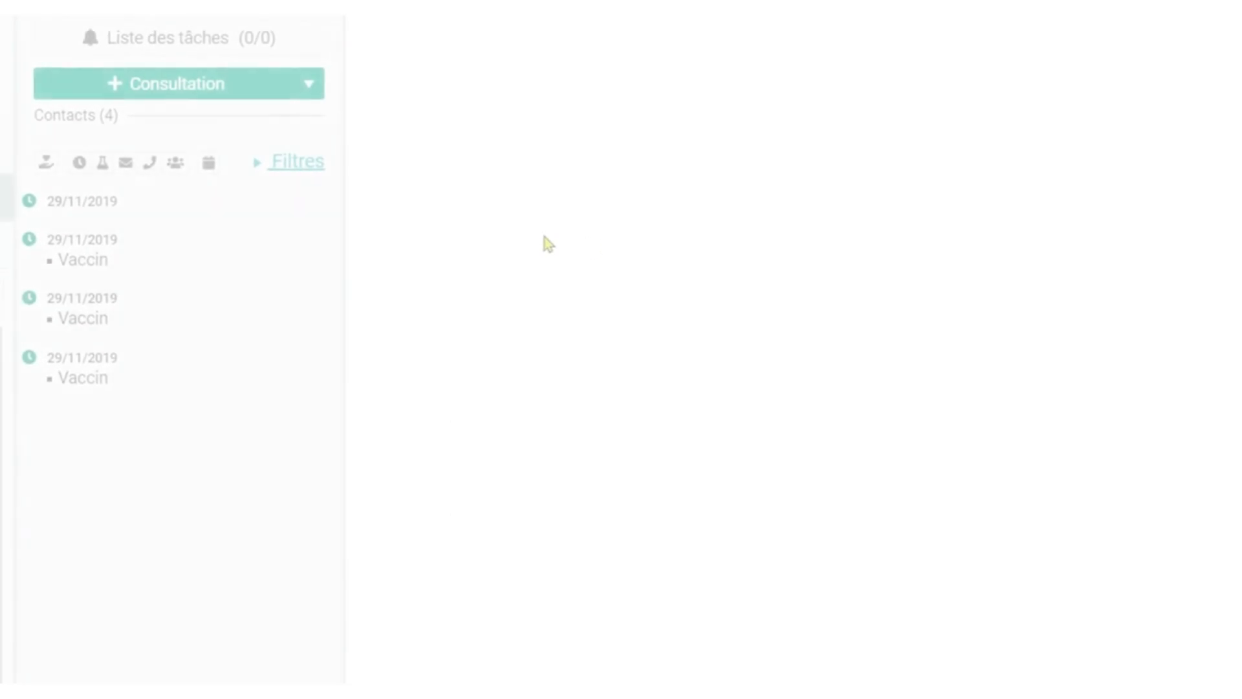
Create a consultation with the reason "dyspnée" and the subjective notes "difficulté en montant les escaliers" and "pas d'orthopnée".
click(201, 86)
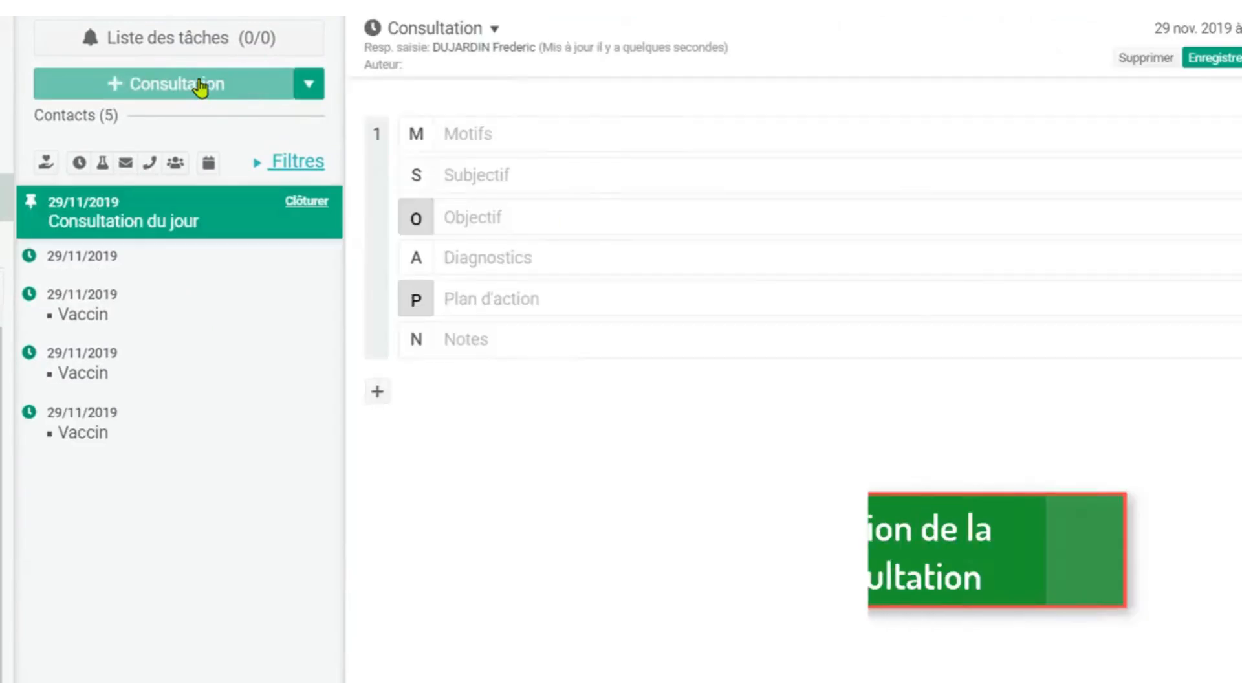
click(499, 131)
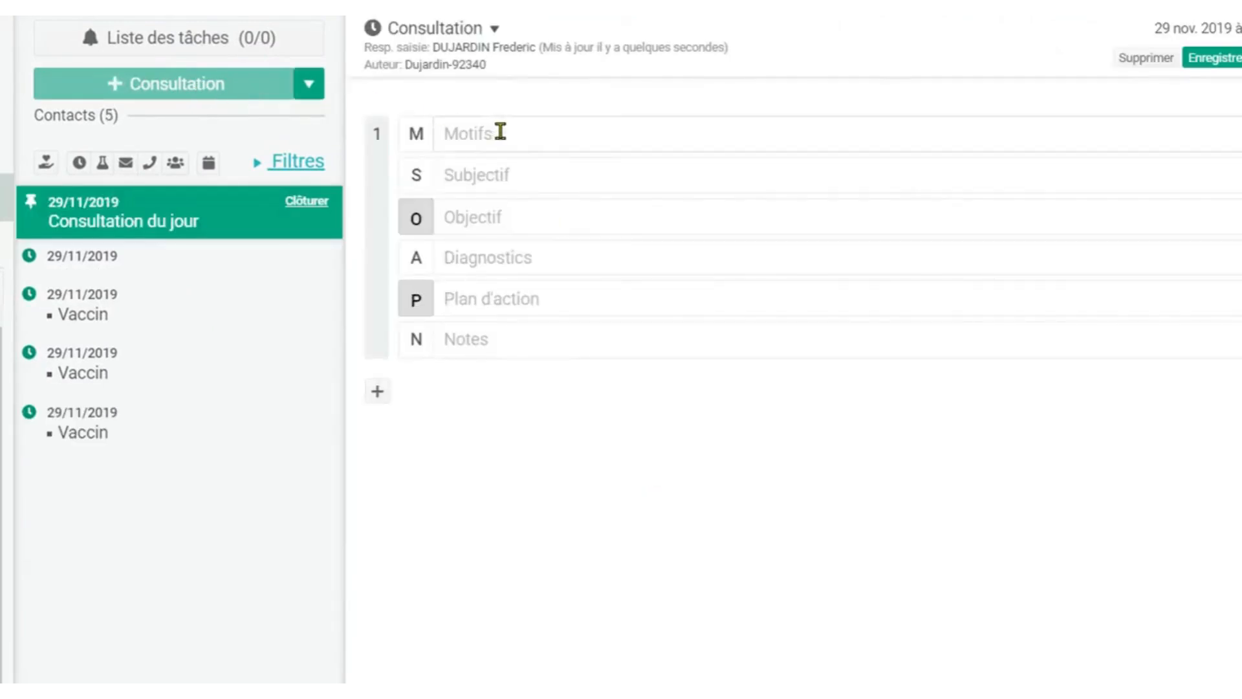
text(dyspne)
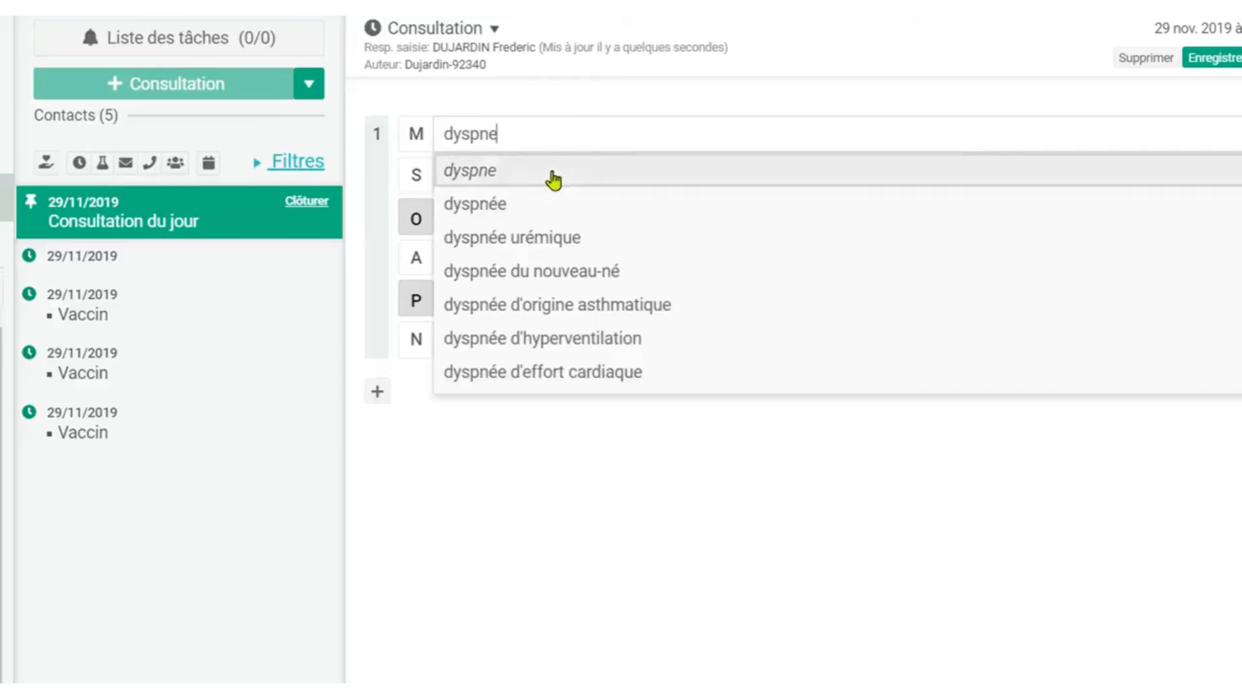
click(536, 206)
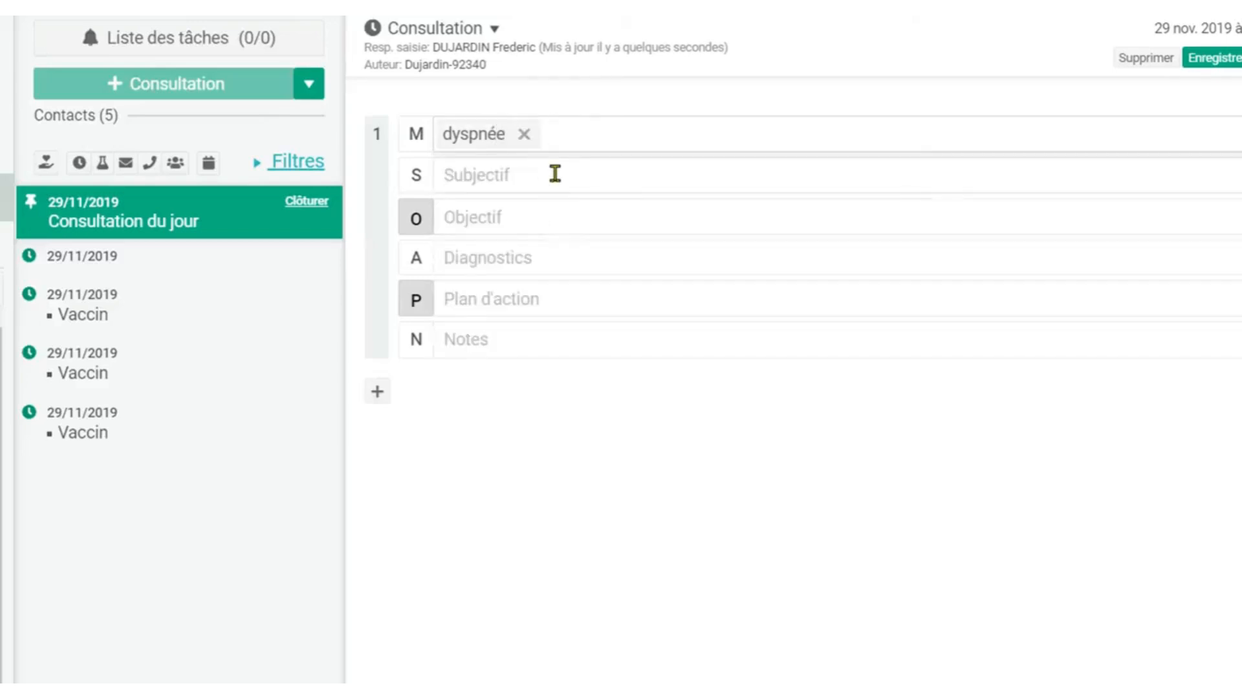
text(difficulté en montant les escaliers pas d'orthopnée)
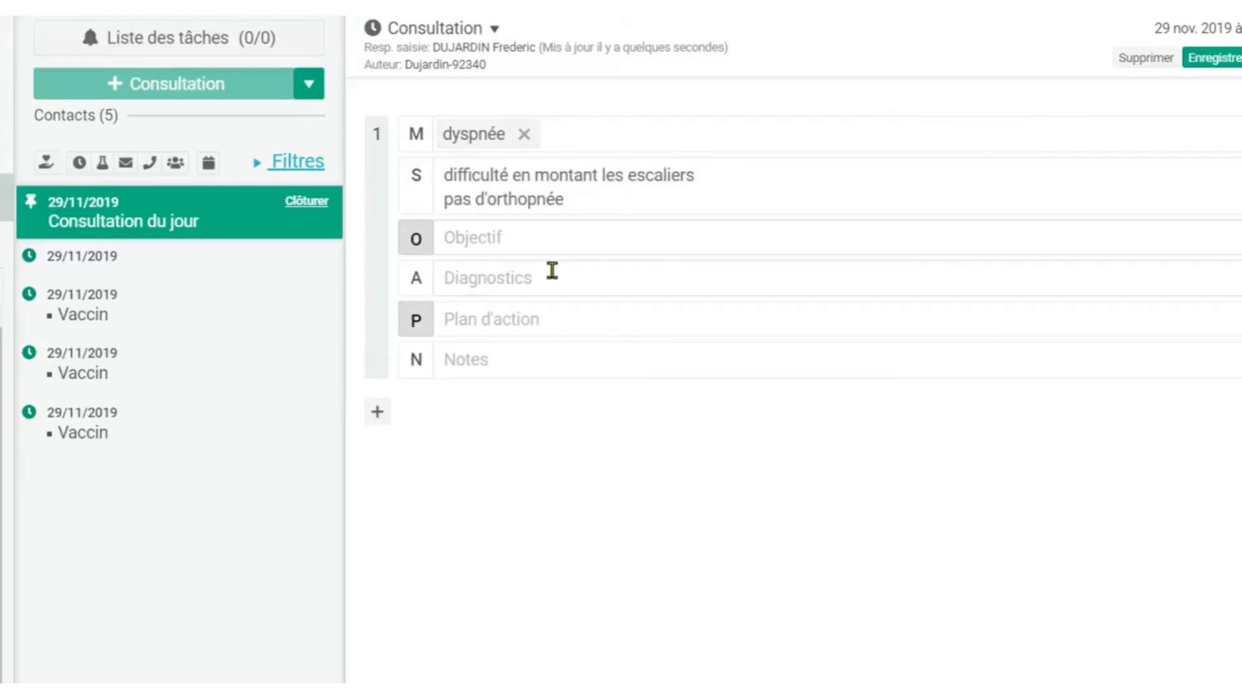
Record objective findings: normal cardio-pulmonary auscultation, no OMI, jugulars not prominent, liver not palpated, TA 170/70, pulse 80, weight 65 kg, height 170 cm.
text(aus)
mouse_move(563, 277)
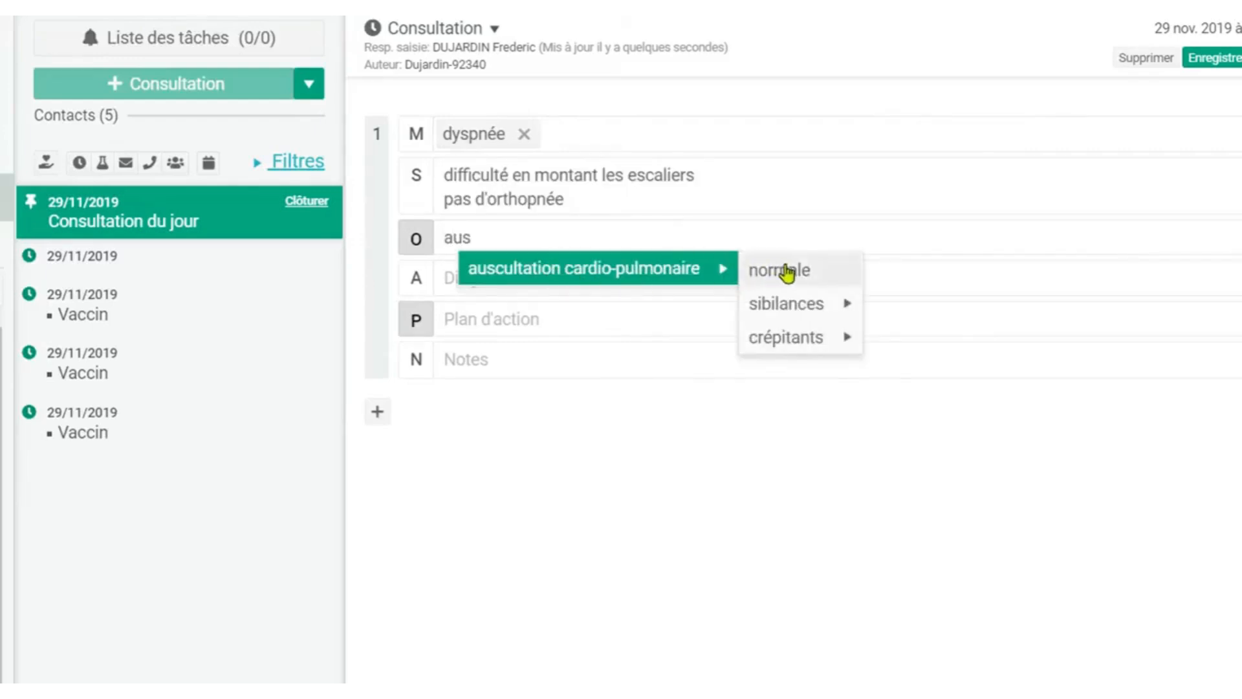
click(817, 275)
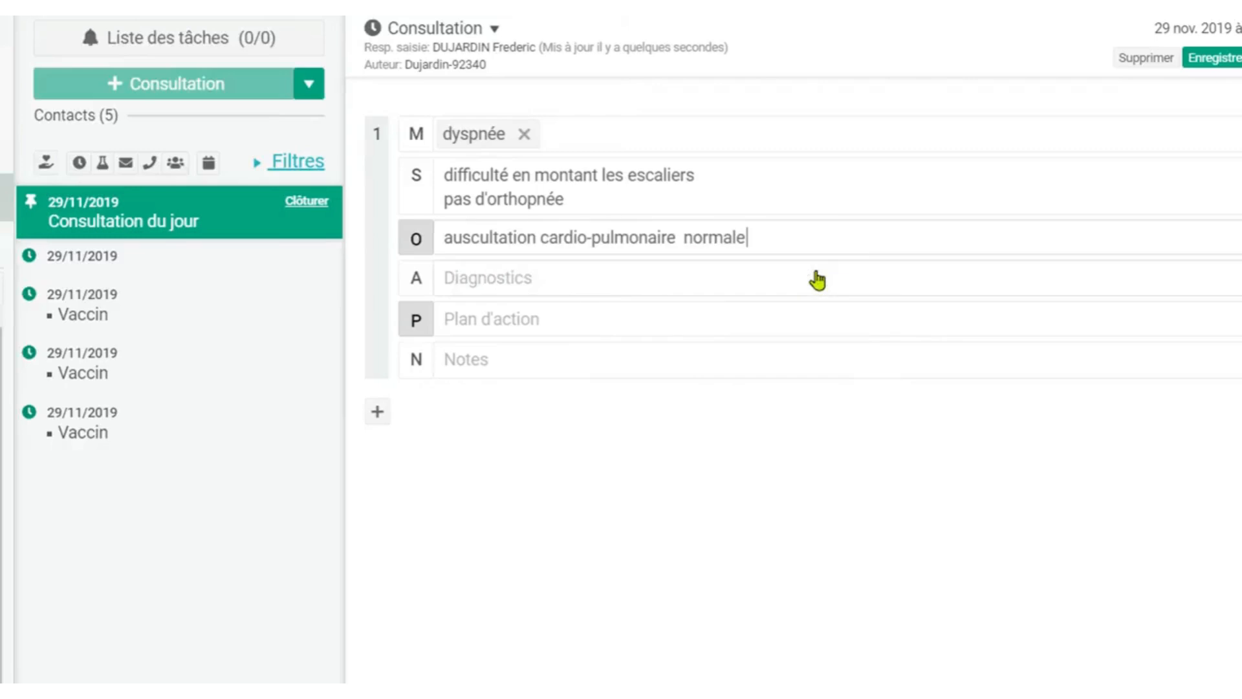
text(pas d'OMI)
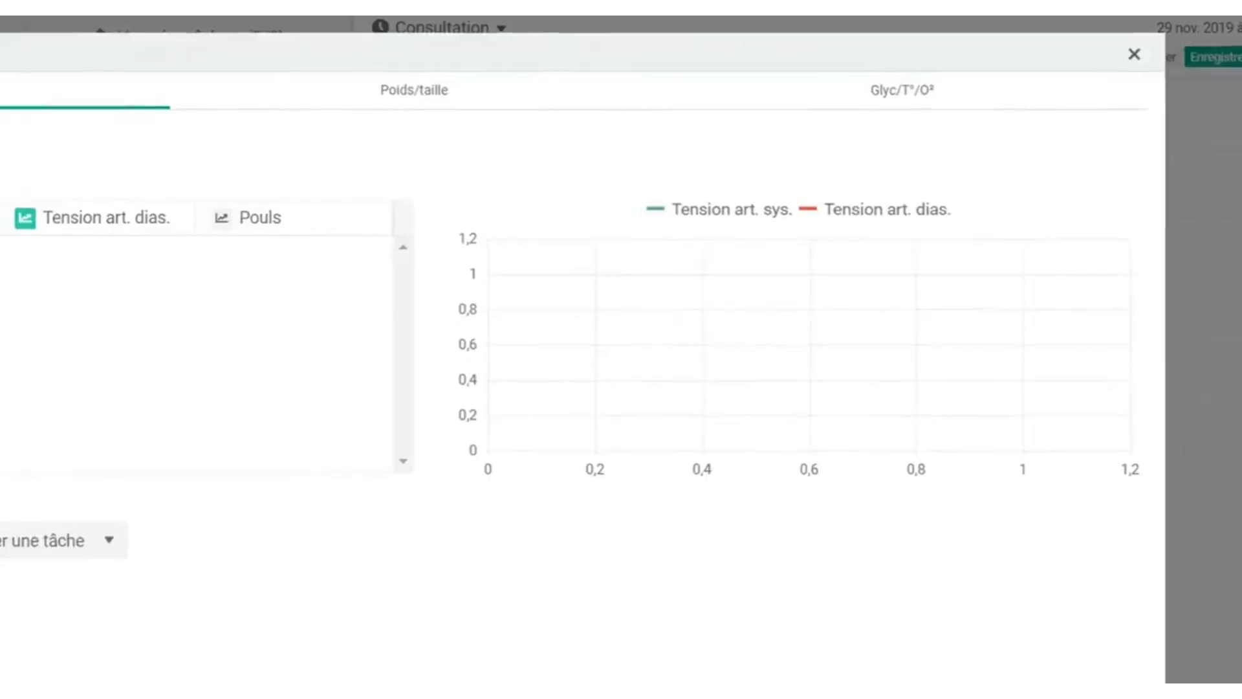
click(1194, 634)
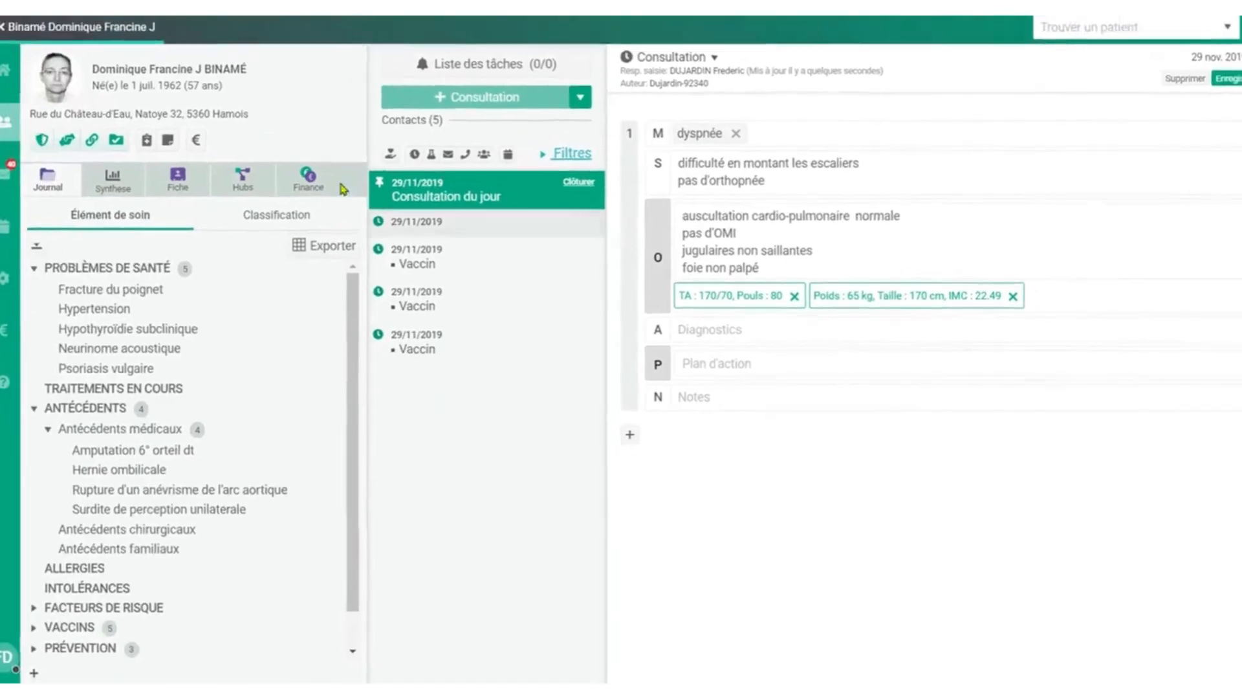
Review the laboratory document dated 26/01/2019 on the RSW hub and close its preview.
click(251, 187)
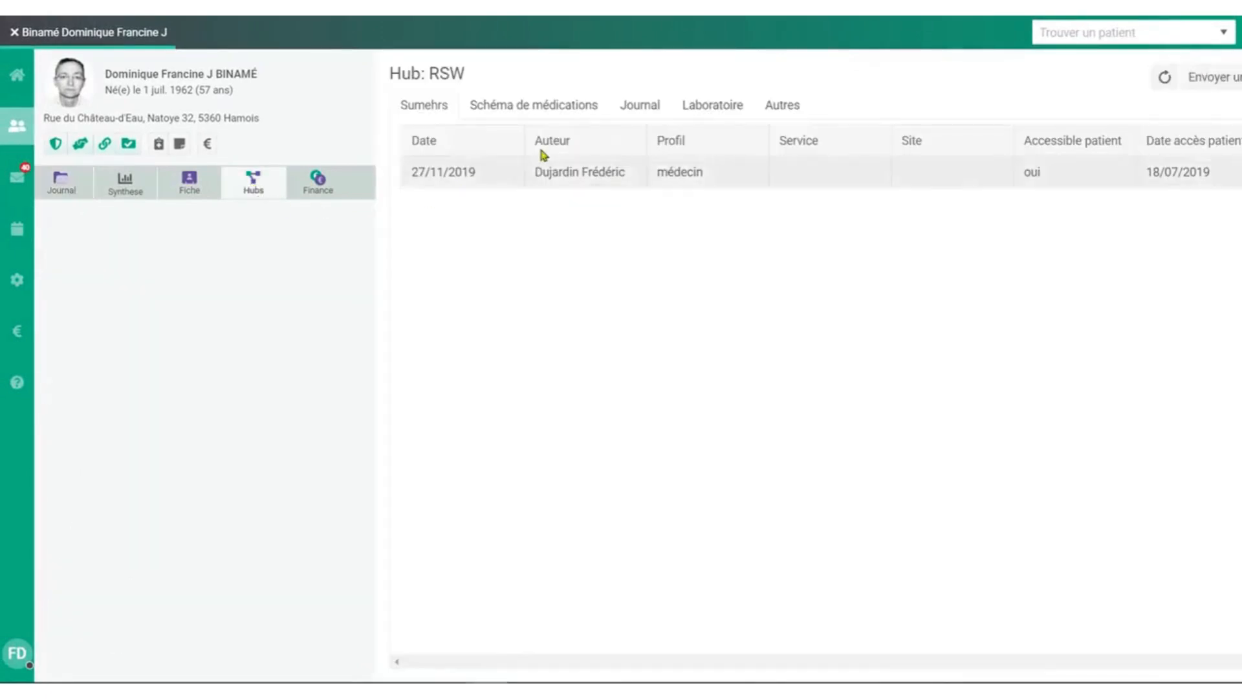
click(717, 106)
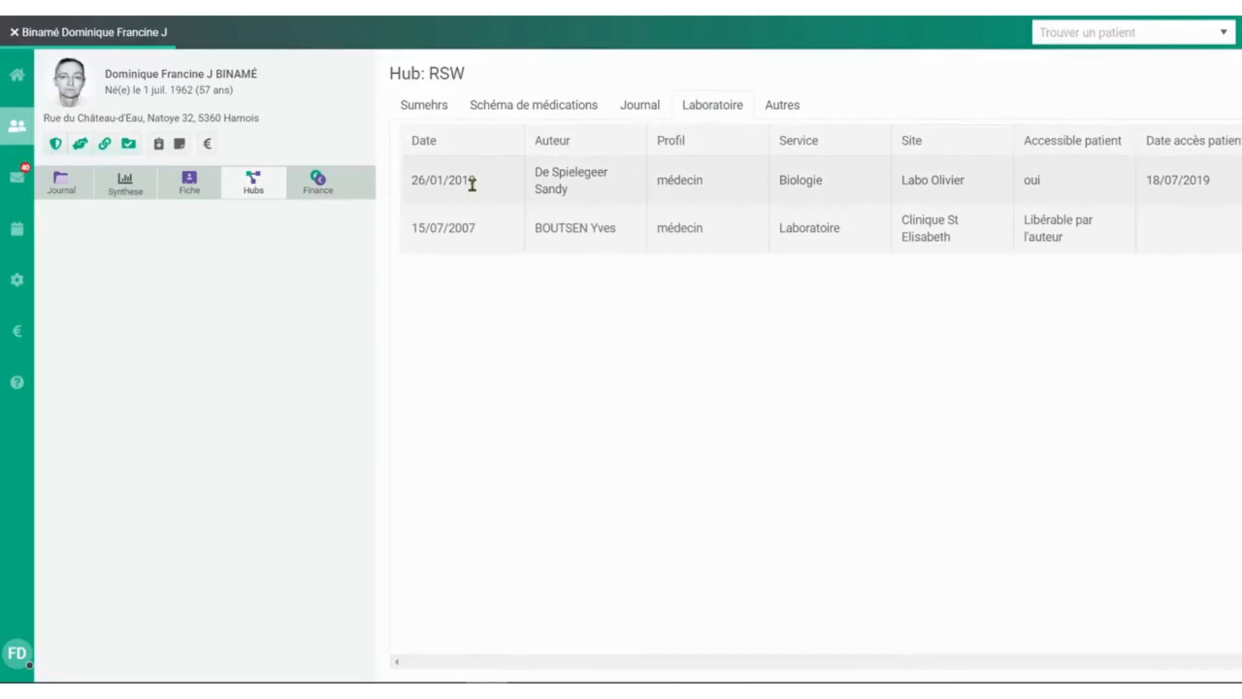
click(472, 185)
scroll(1235, 304, down, 10)
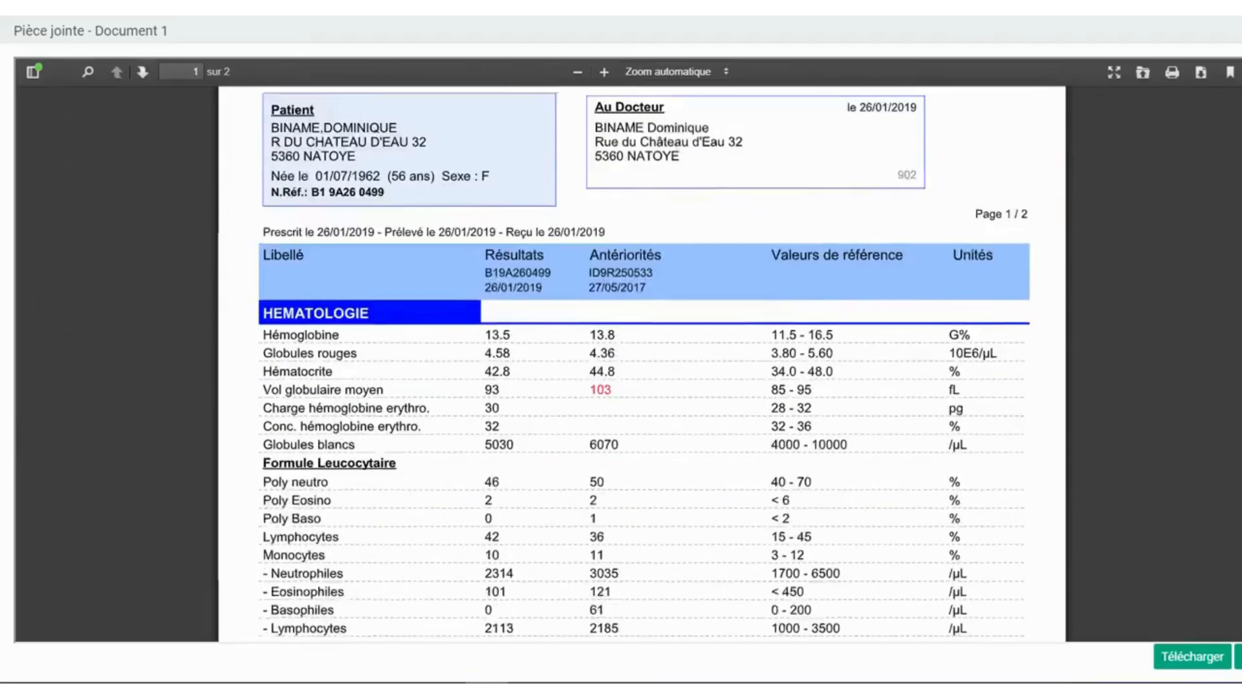
drag(1236, 304, 1219, 472)
click(1238, 656)
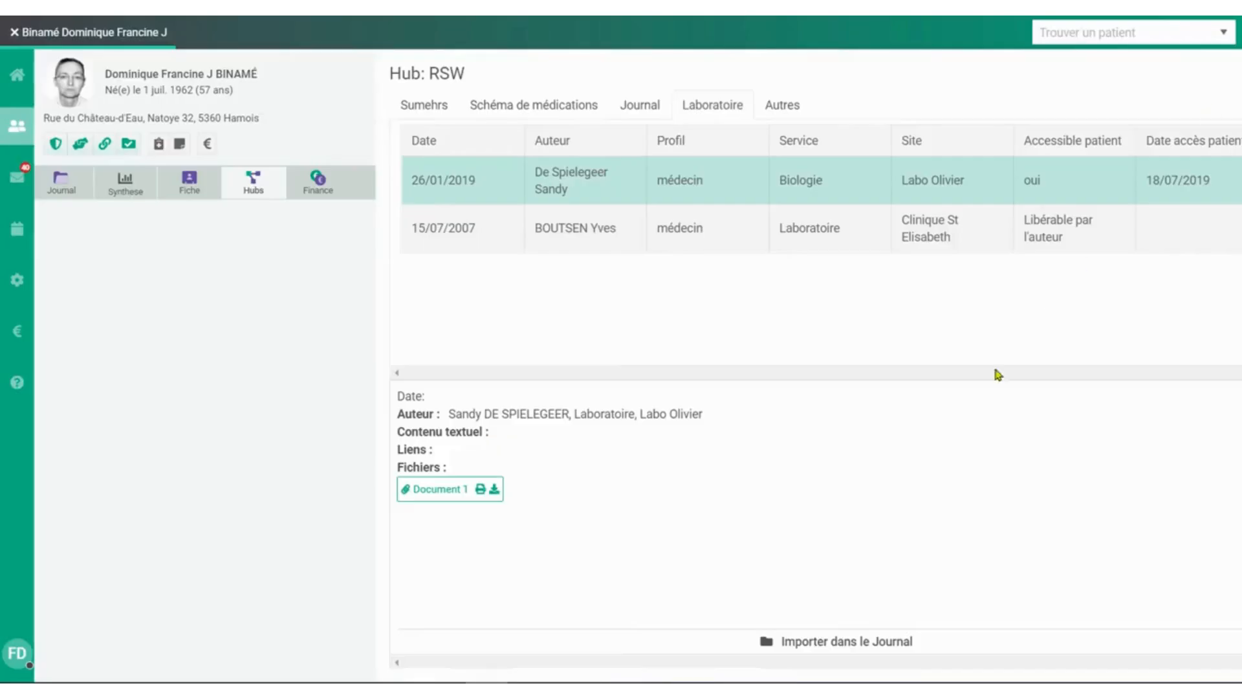
Import the 26/01/2019 laboratory report into the journal, view it among the contacts, and return to today's consultation.
click(821, 645)
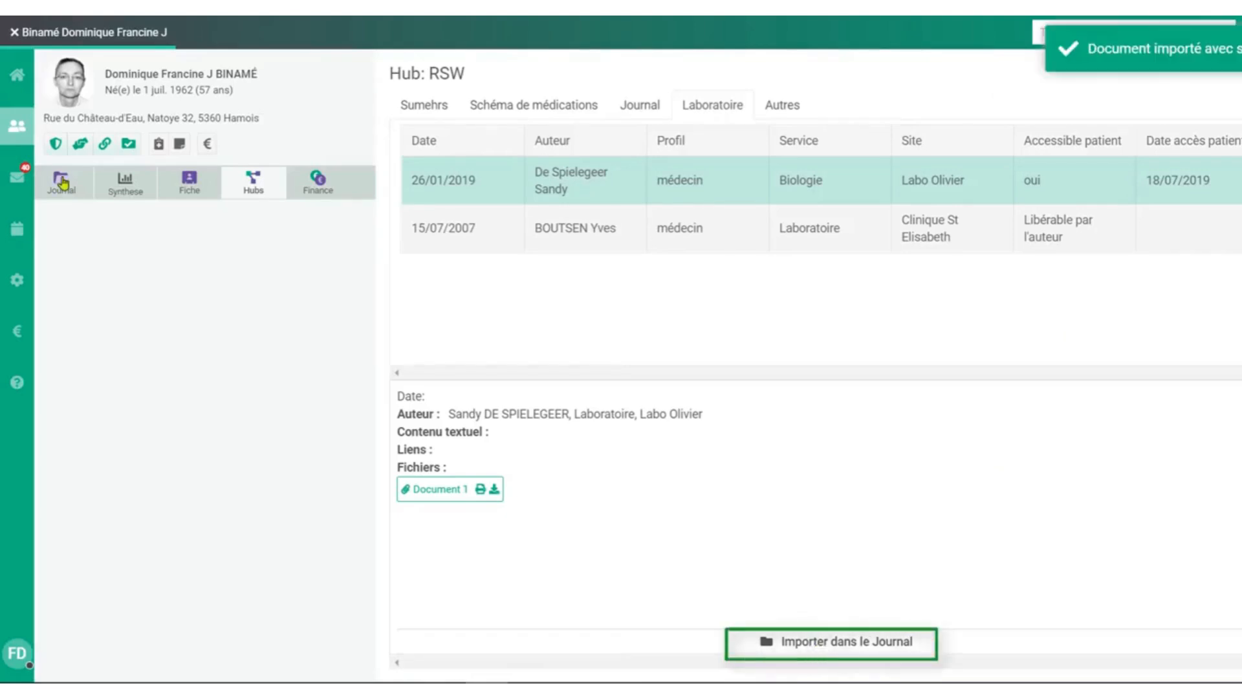
click(63, 181)
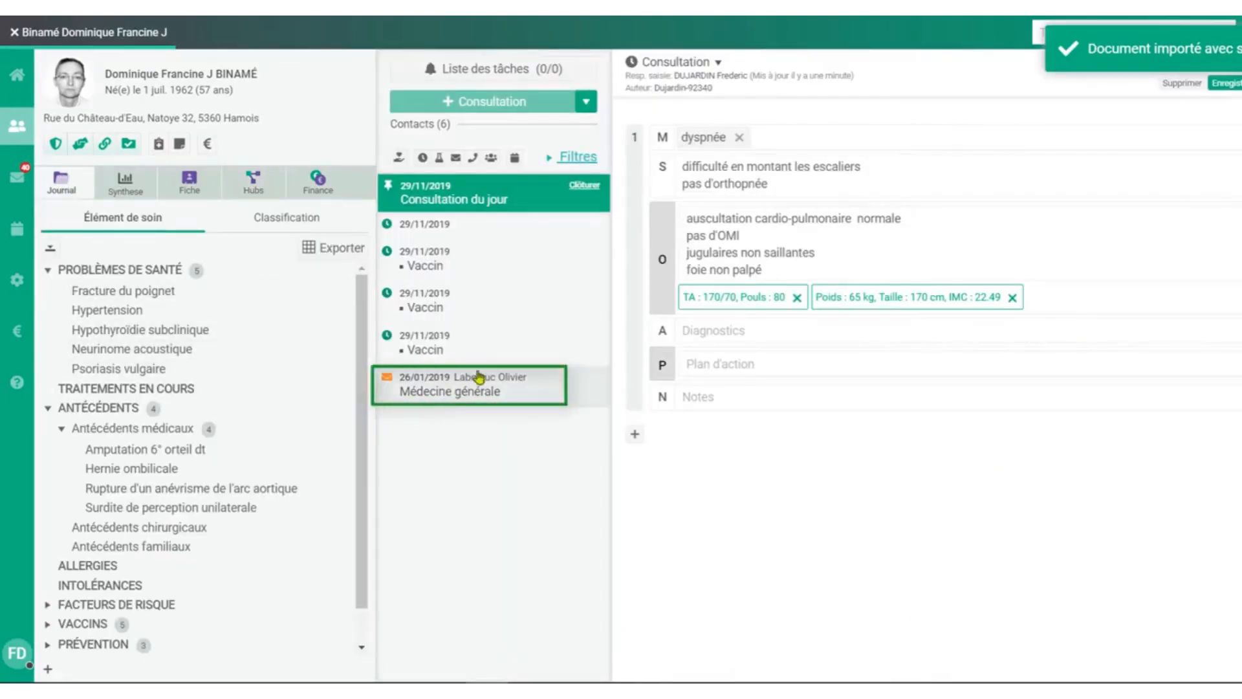
click(494, 389)
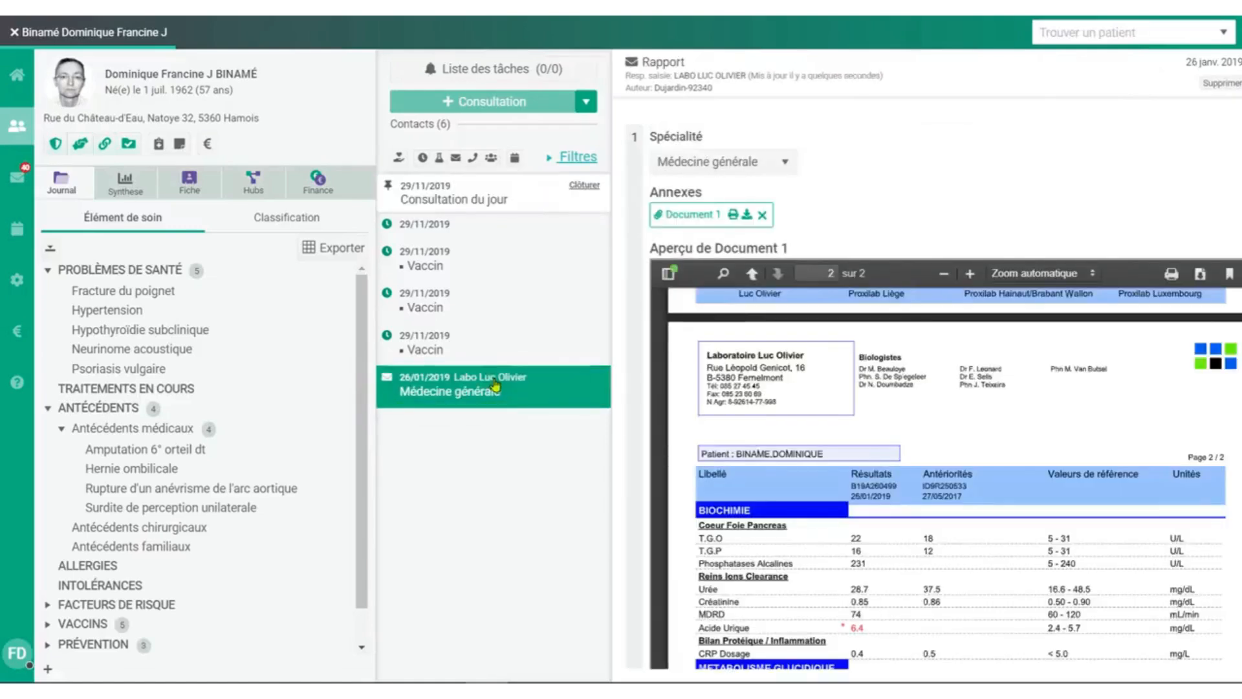
click(488, 197)
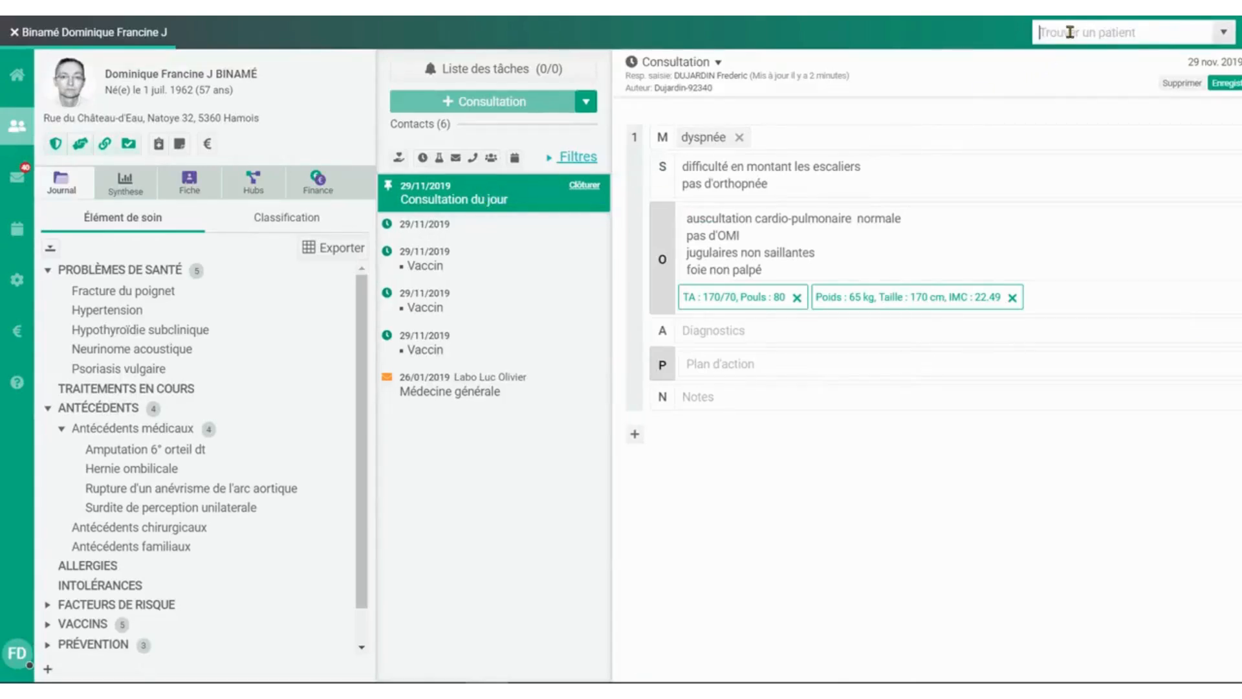
Look up another patient's record using "dele" and close it again.
text(dele)
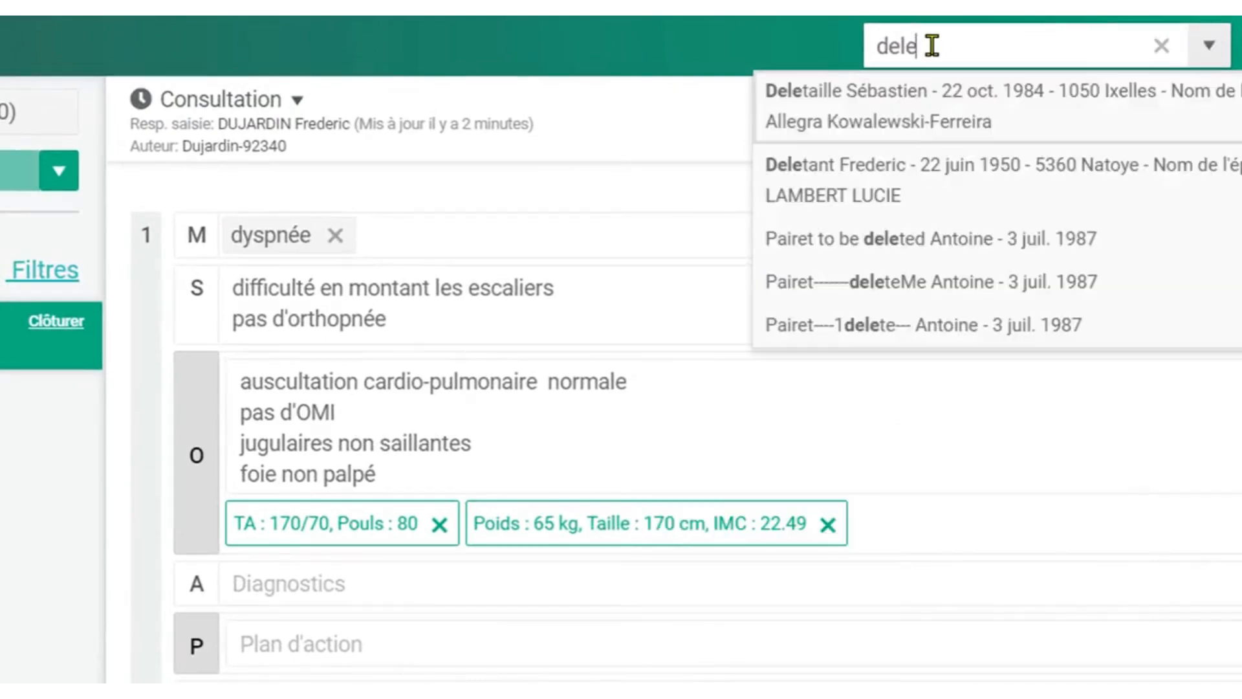
click(912, 175)
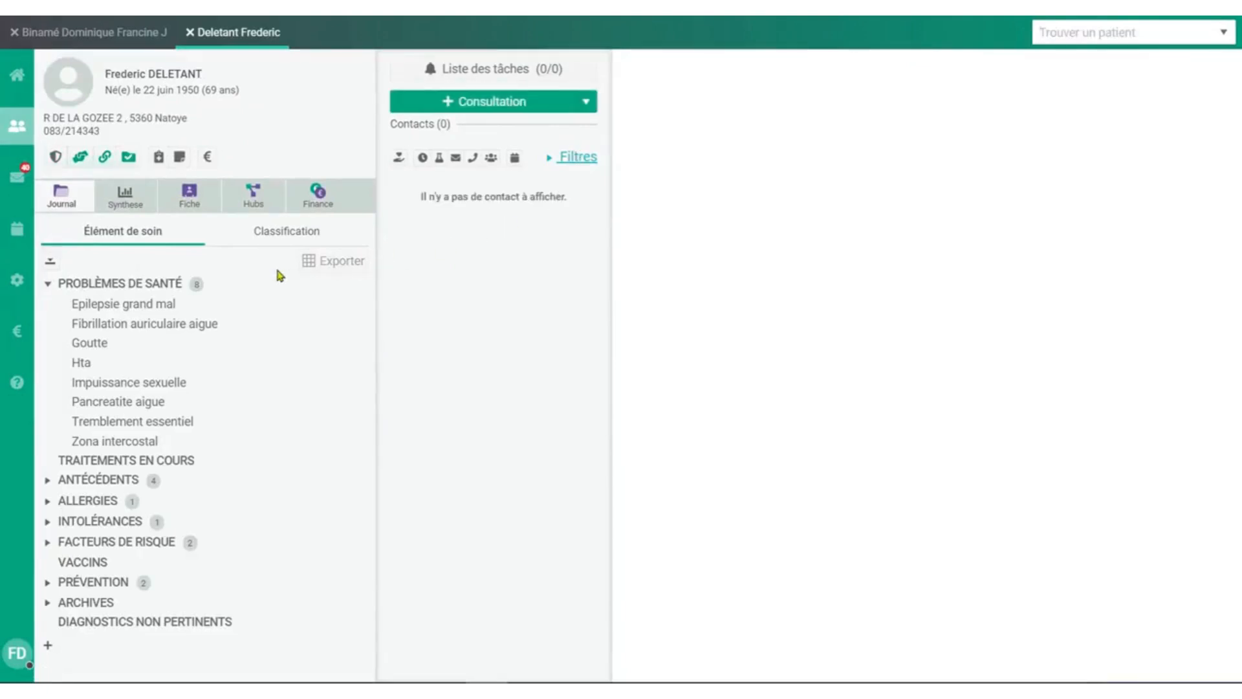
click(190, 34)
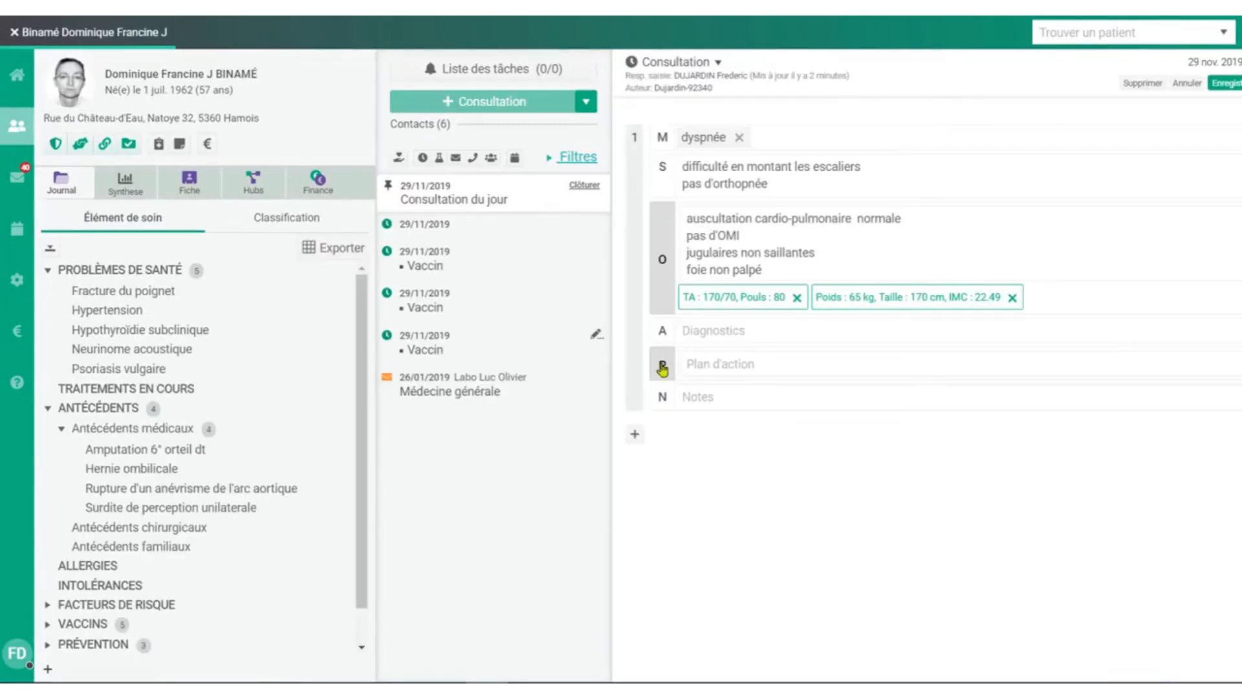
Prescribe Coversyl (Impexeco) compr. pellic. 60x 10mg in the action plan, one tablet in the morning, and add it to the treatment.
click(663, 368)
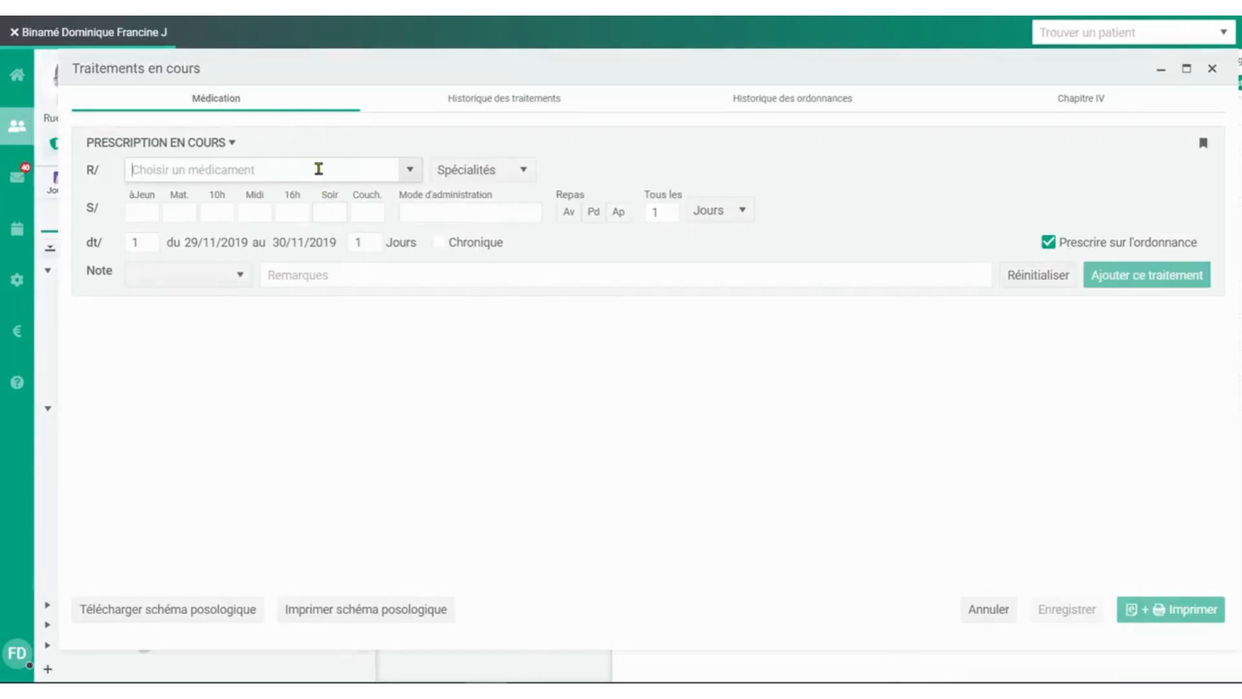
text(covers)
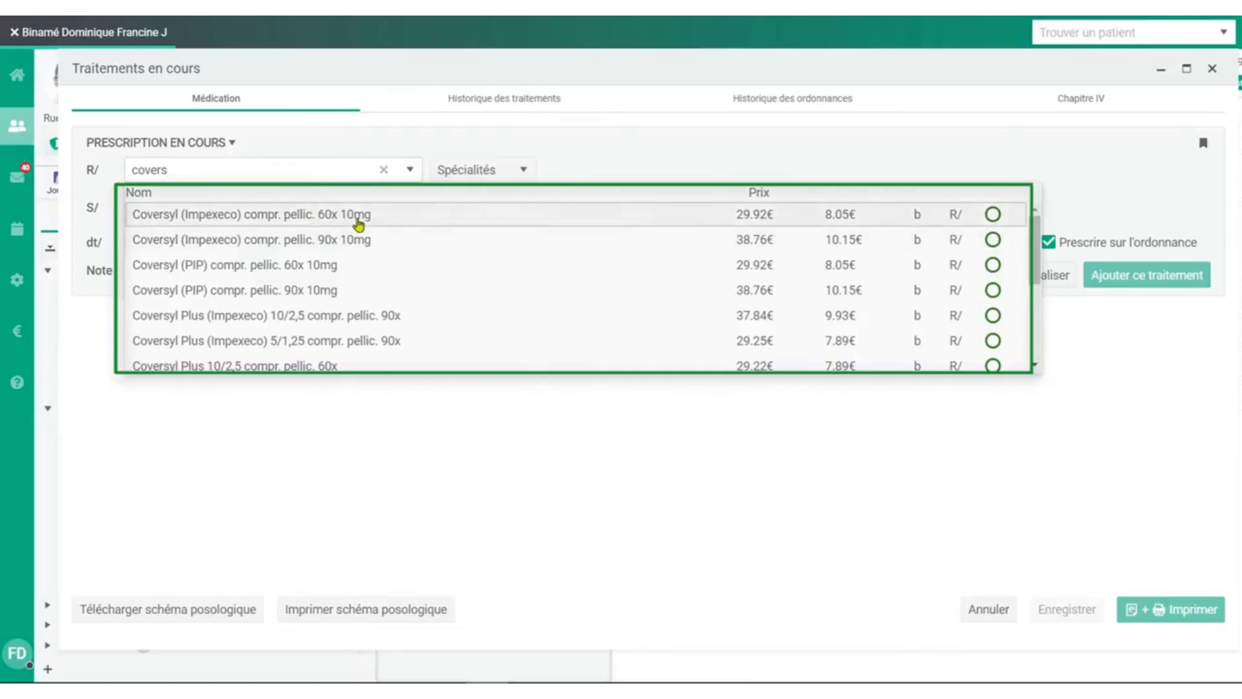
click(358, 218)
click(1136, 277)
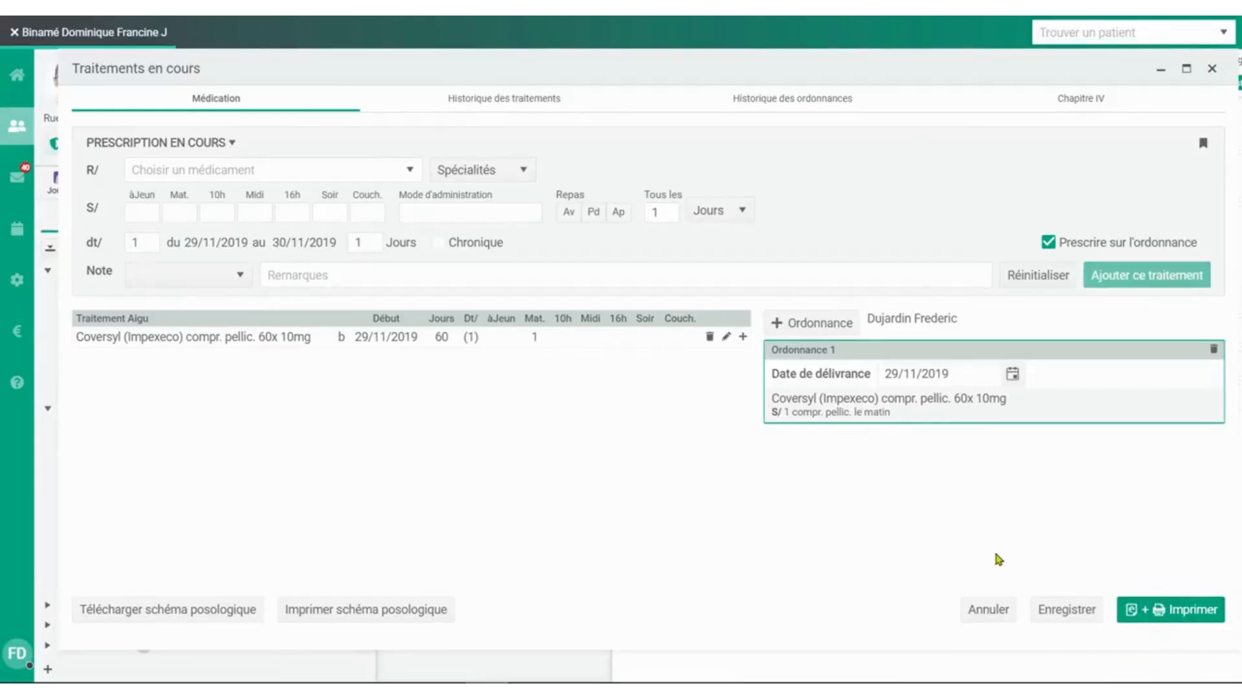
Choose Eliquis compr. pellic. 168x 2,5mg as the medication and open its chapter IV reimbursement request.
text(eliqu)
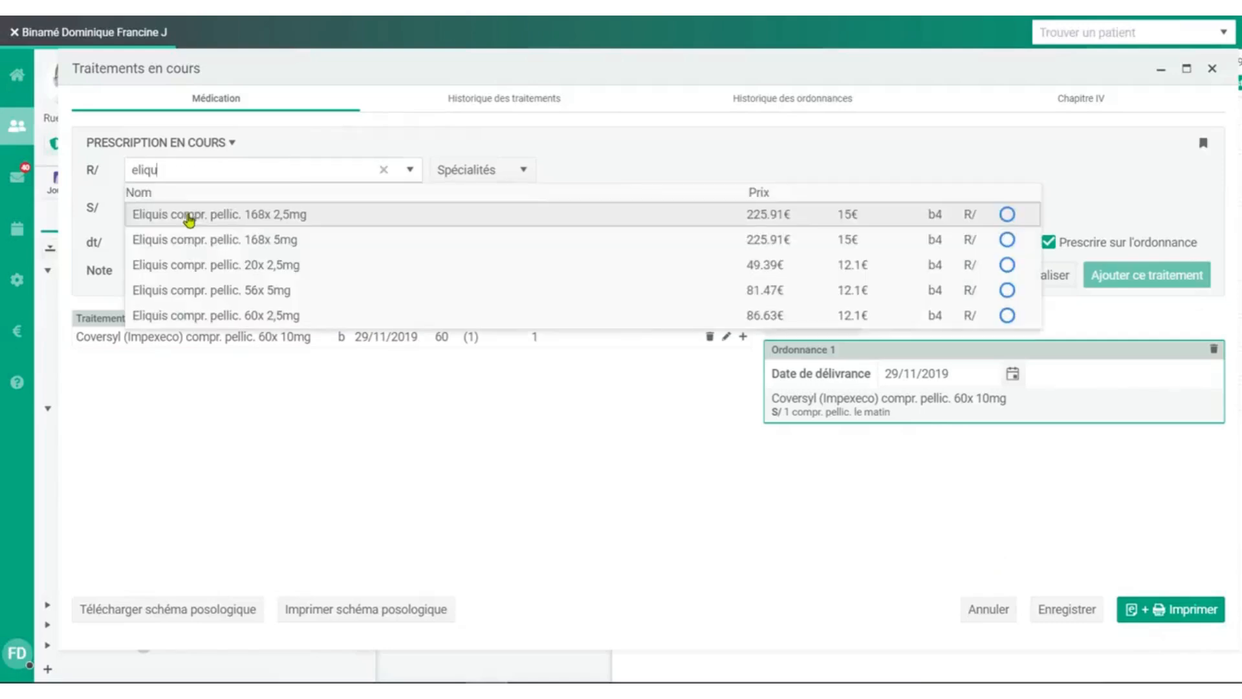
click(189, 221)
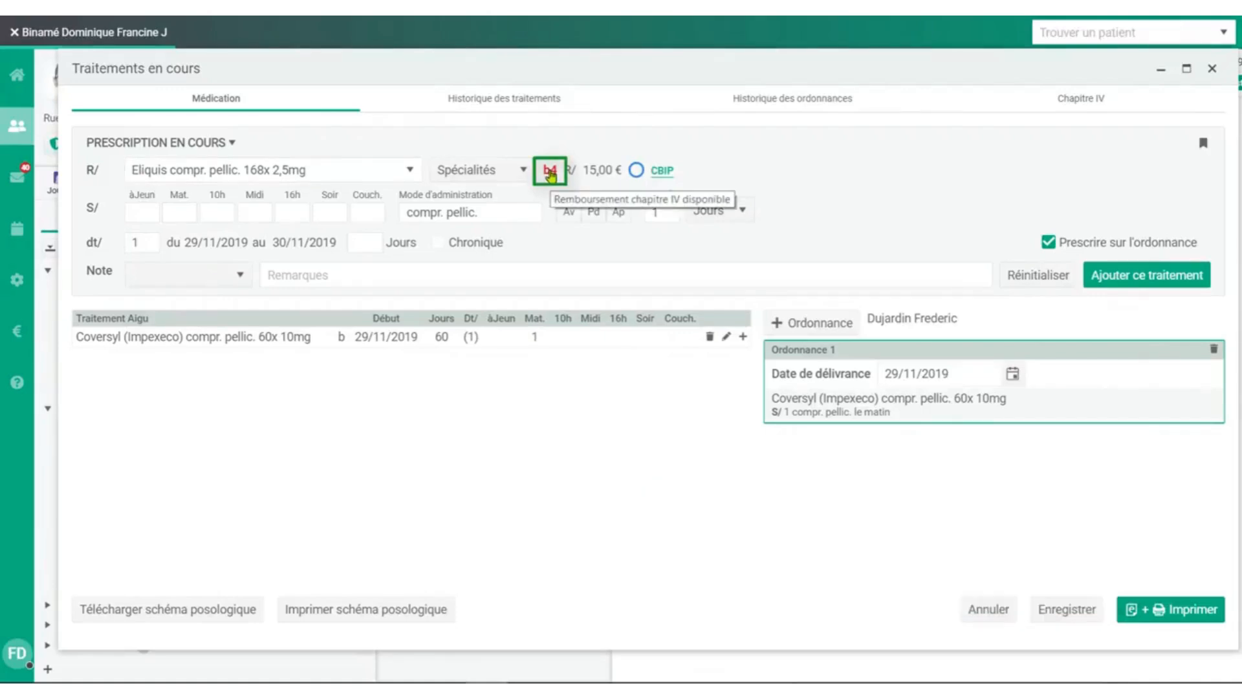
click(550, 172)
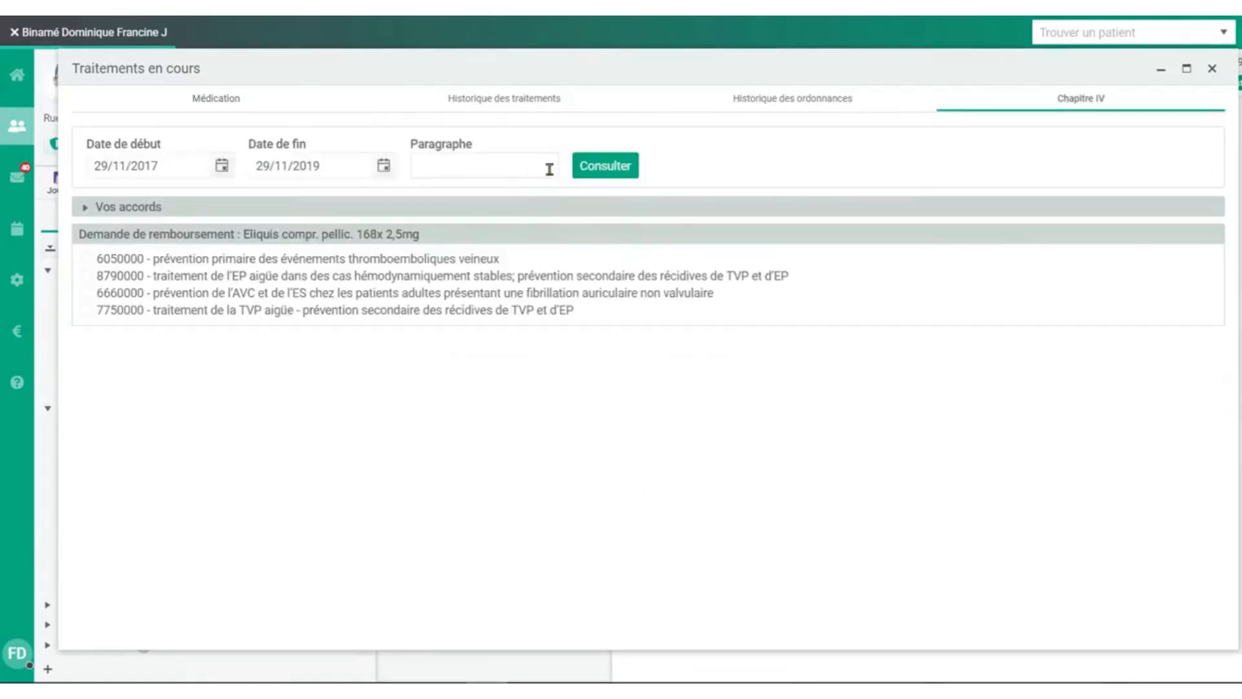
Send a complete chapter IV reimbursement request under paragraph 6050000 for hip prosthesis (de hanche), starting 29/11/2019.
click(85, 261)
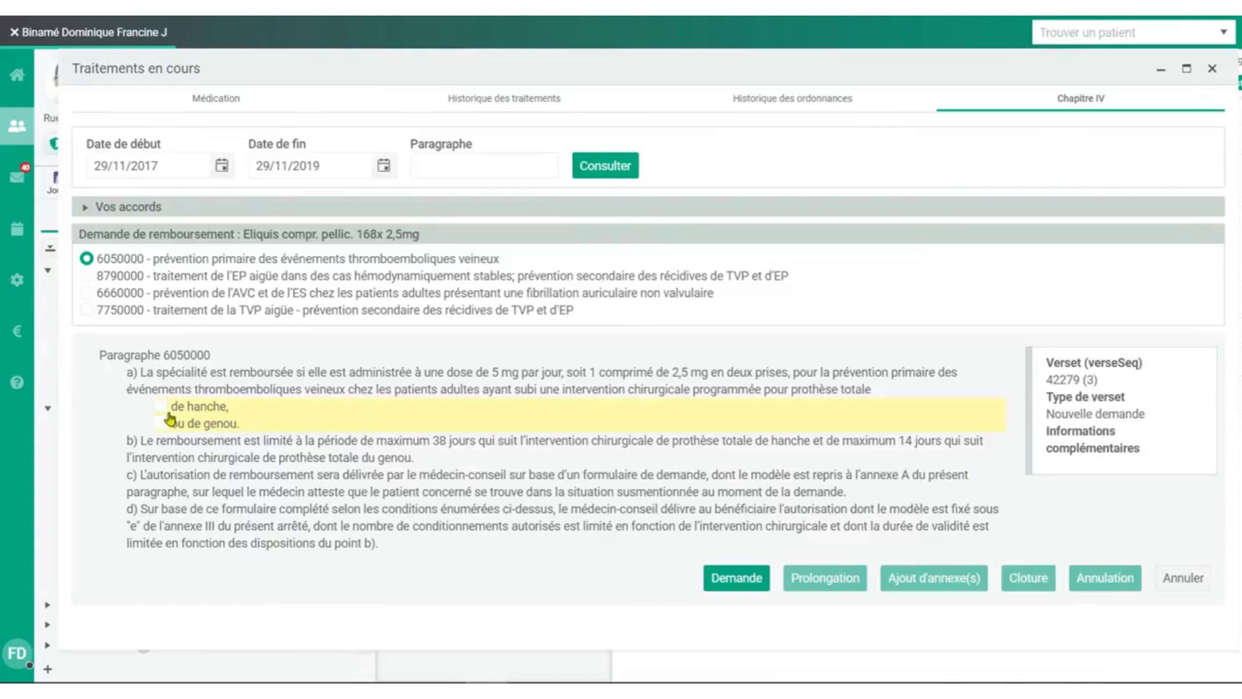
click(160, 407)
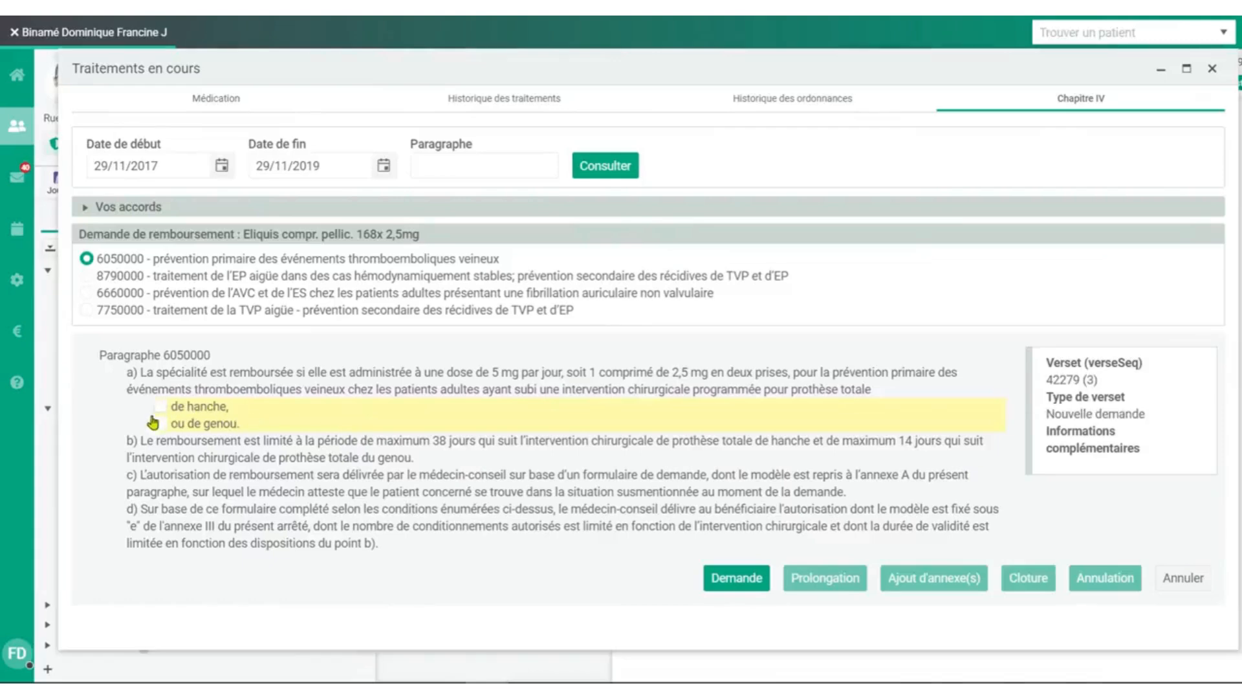
click(733, 583)
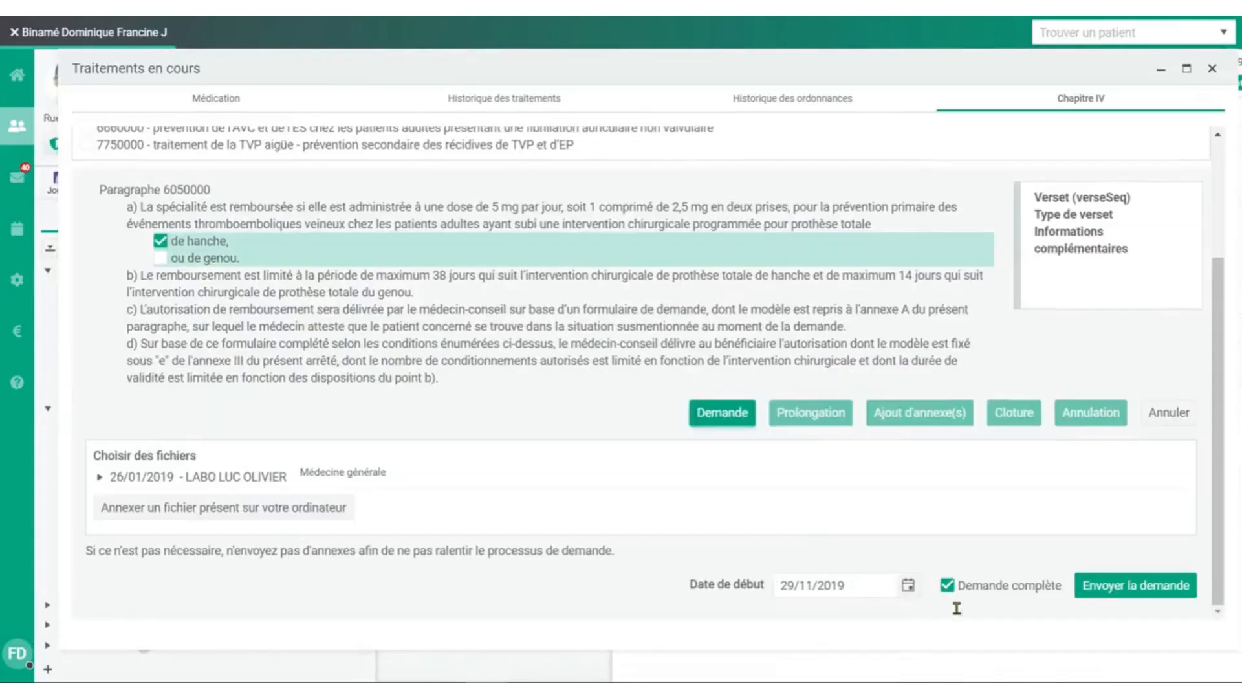
click(1179, 586)
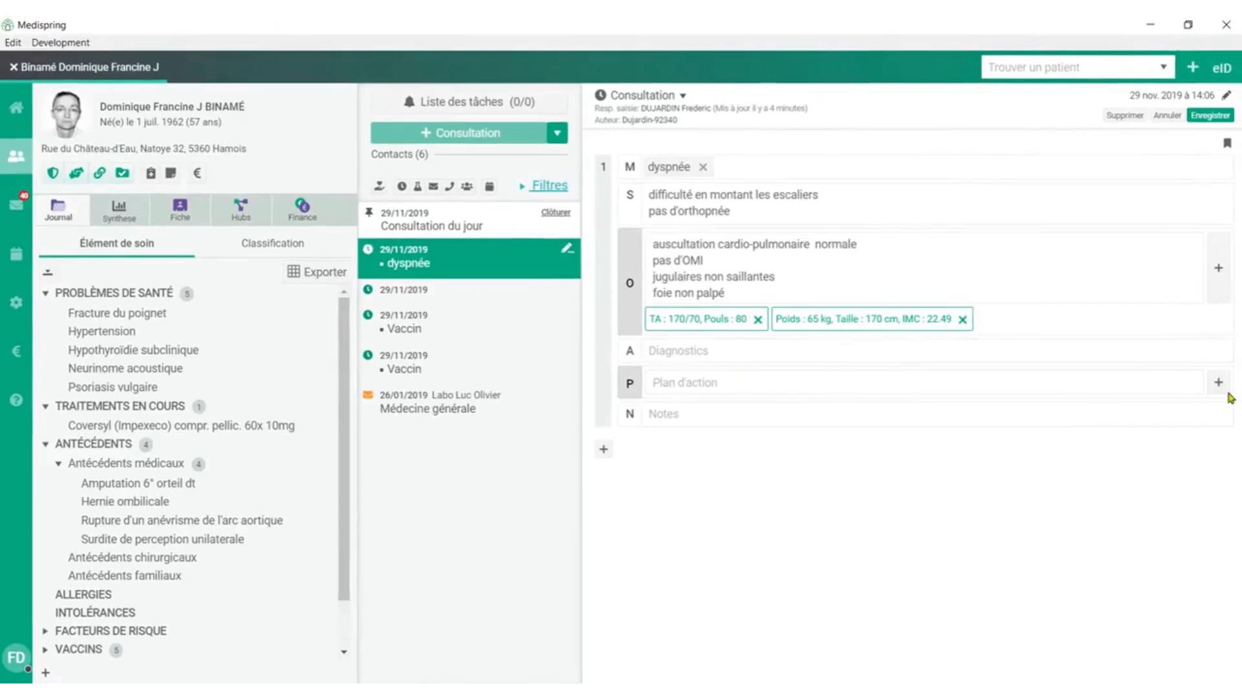
Start a new procedure in the action plan and choose électrocardiogramme as its type.
click(1219, 384)
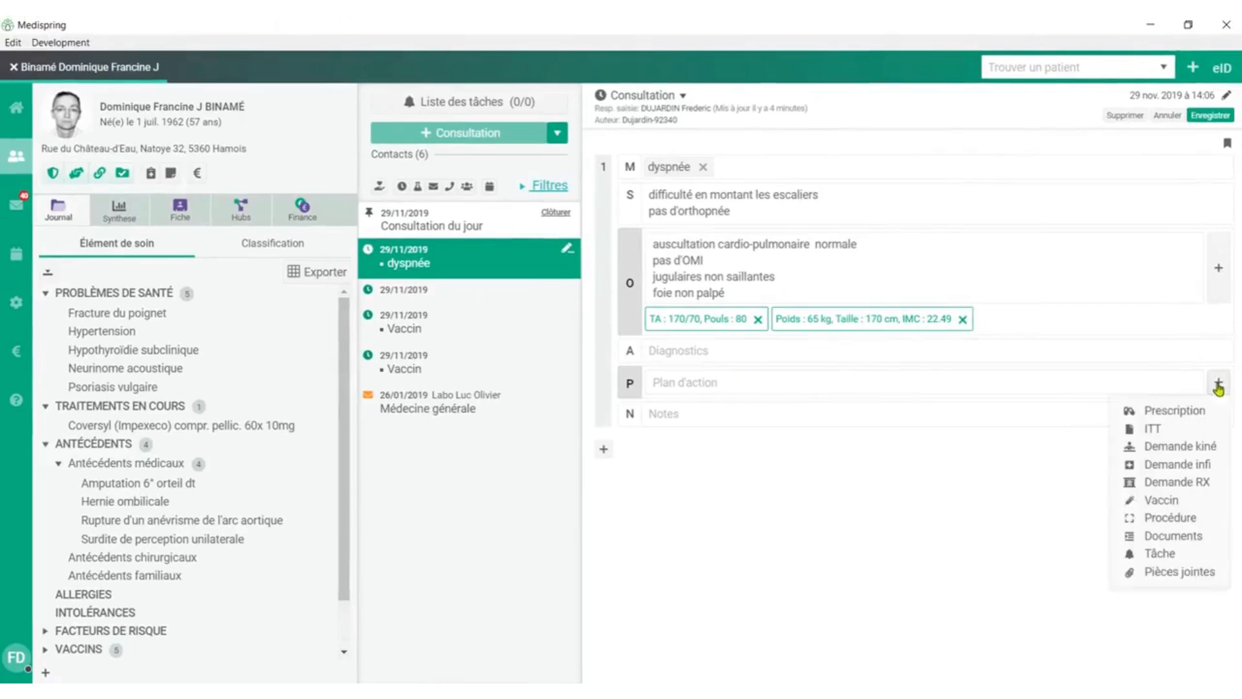
click(1201, 518)
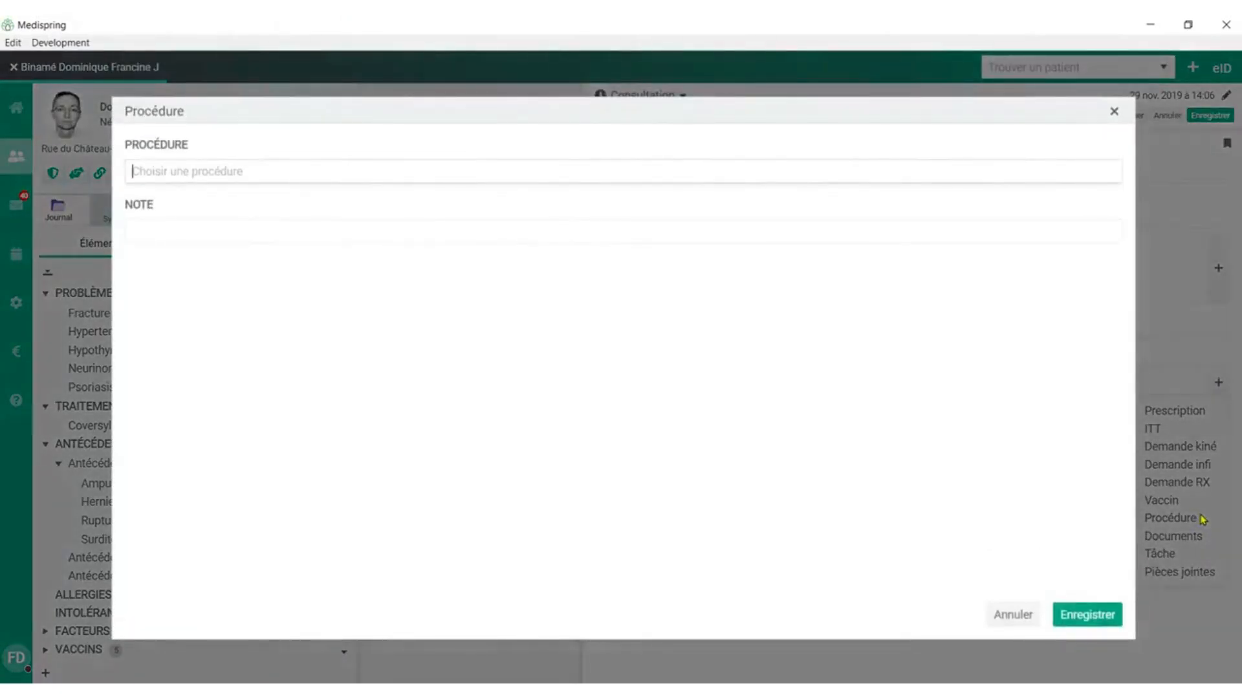
text(ele)
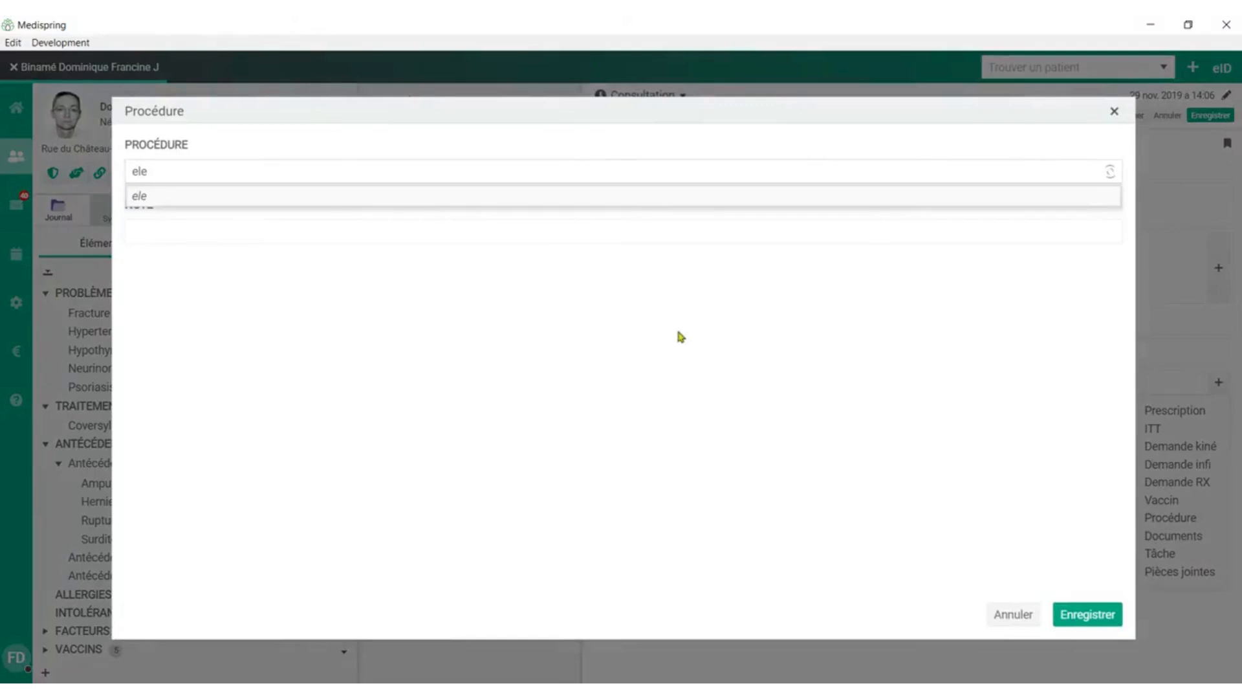
click(254, 220)
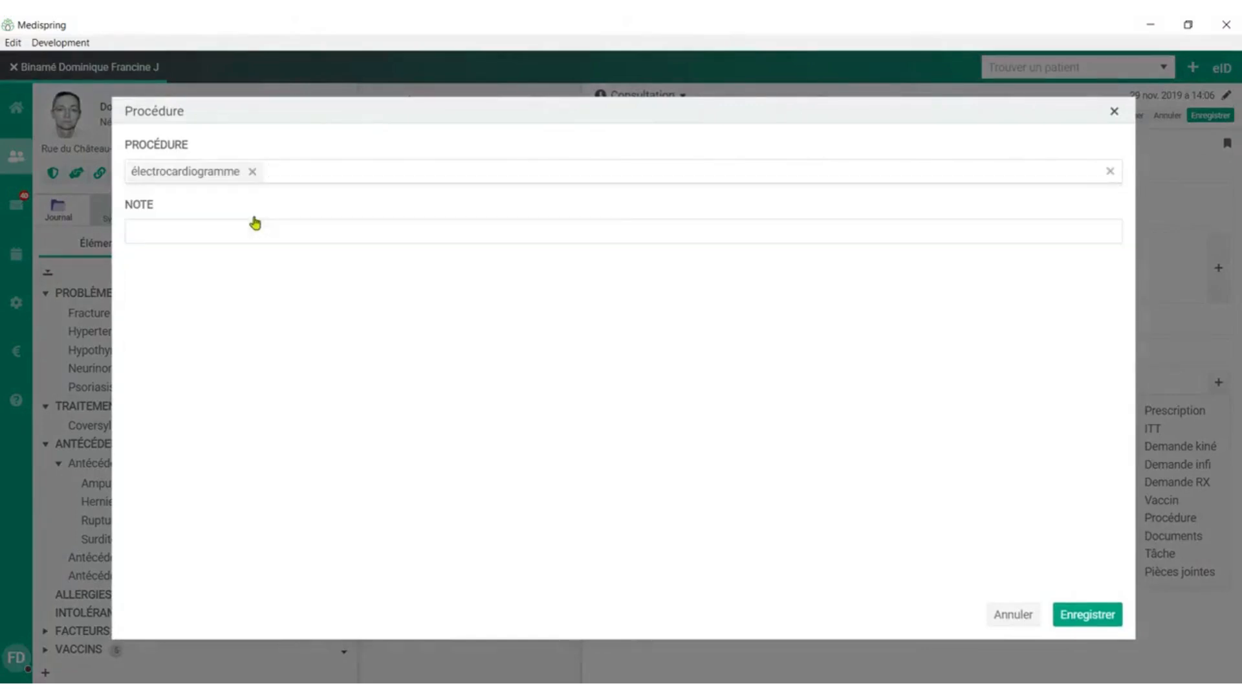
Fill the procedure note with the "ecg" template, delete the four rhythm lines from Bradycardie sinusale to Flutter auriculaire, and save.
click(201, 231)
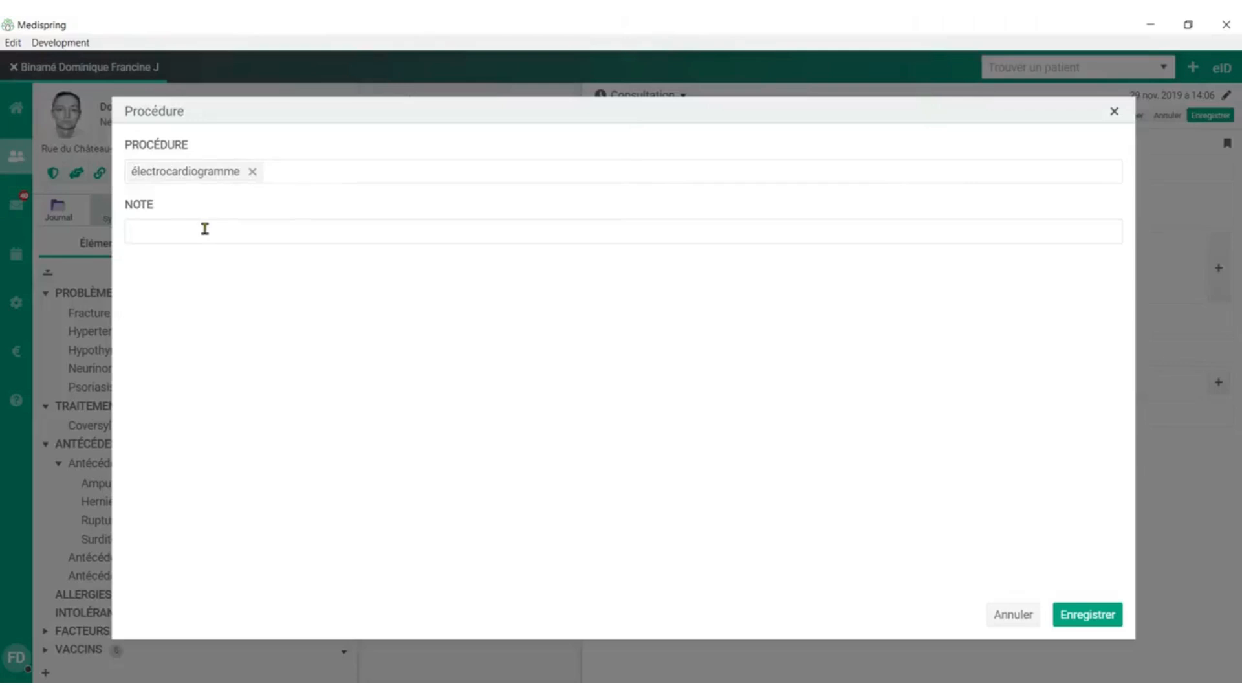
text(ecg)
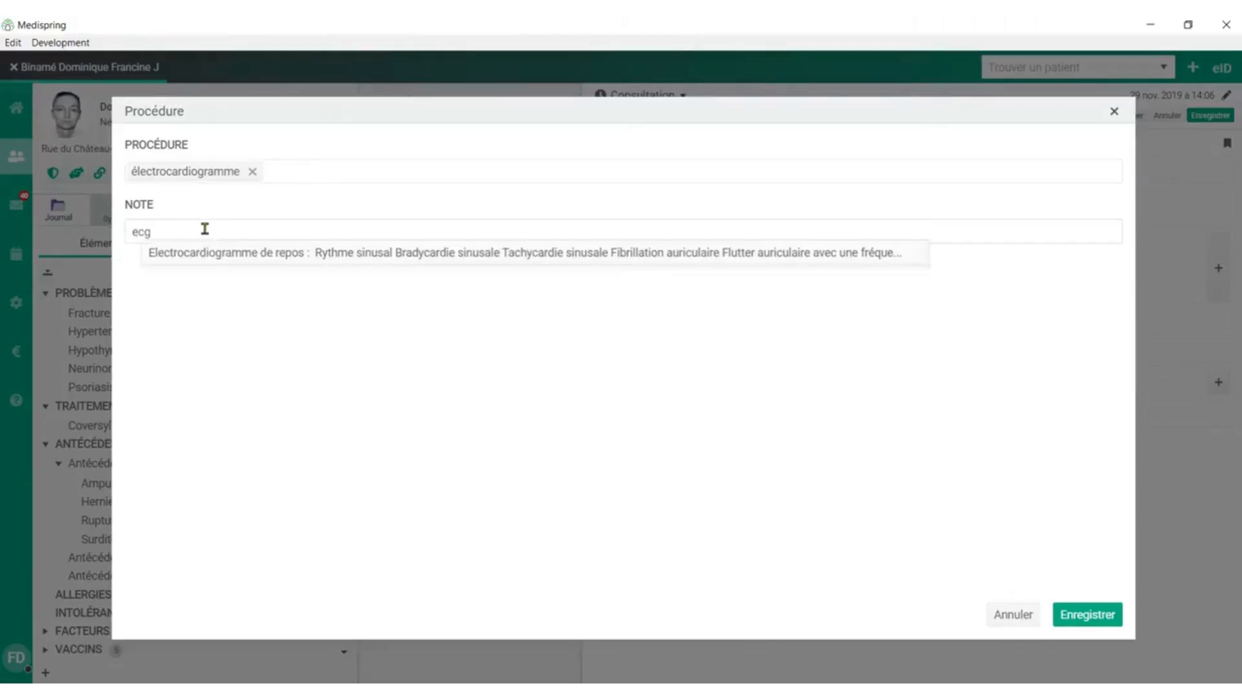
click(227, 258)
drag(263, 322, 117, 283)
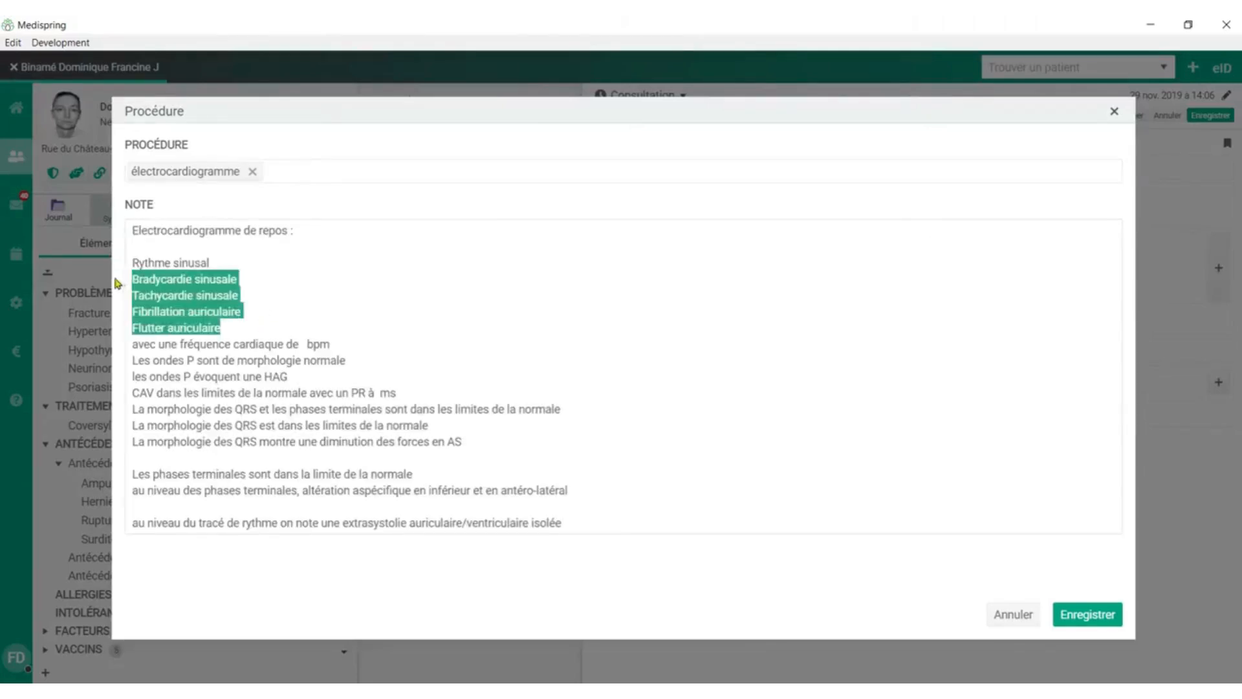
key(BackSpace)
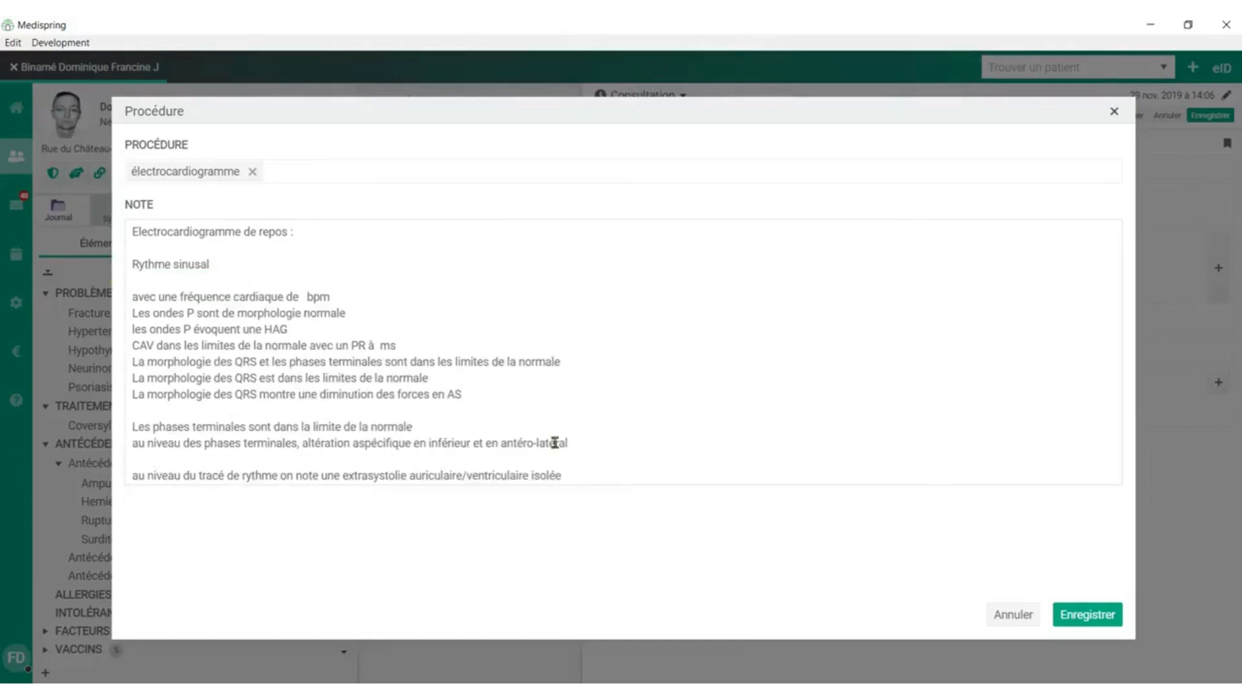
click(1100, 618)
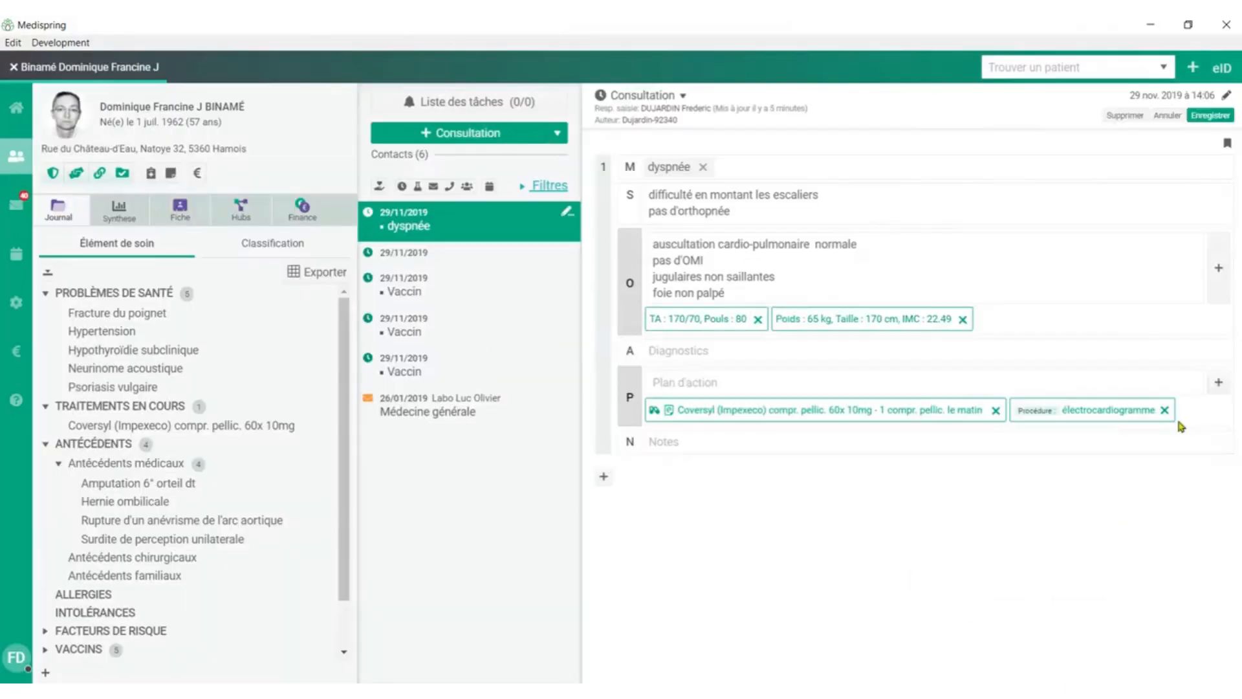
Add an épreuve d'effort cycloergométrique procedure to the action plan with the "eef" note template and save it.
click(1219, 386)
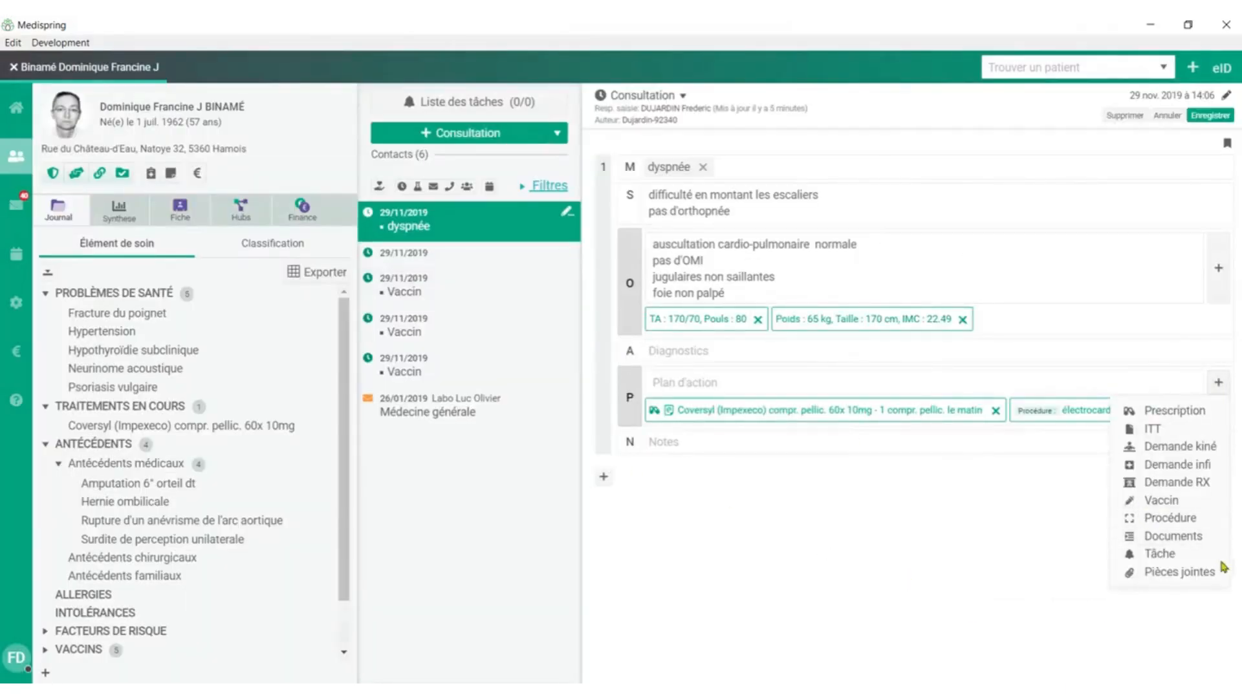
click(1194, 526)
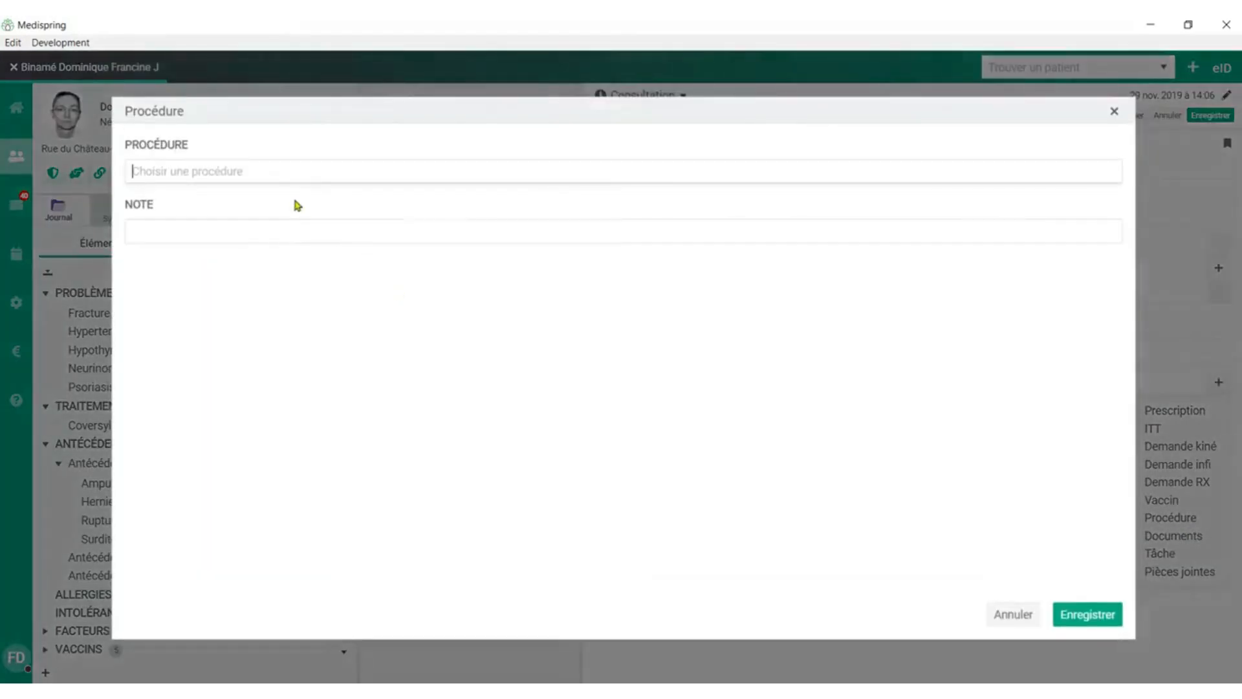
text(epr)
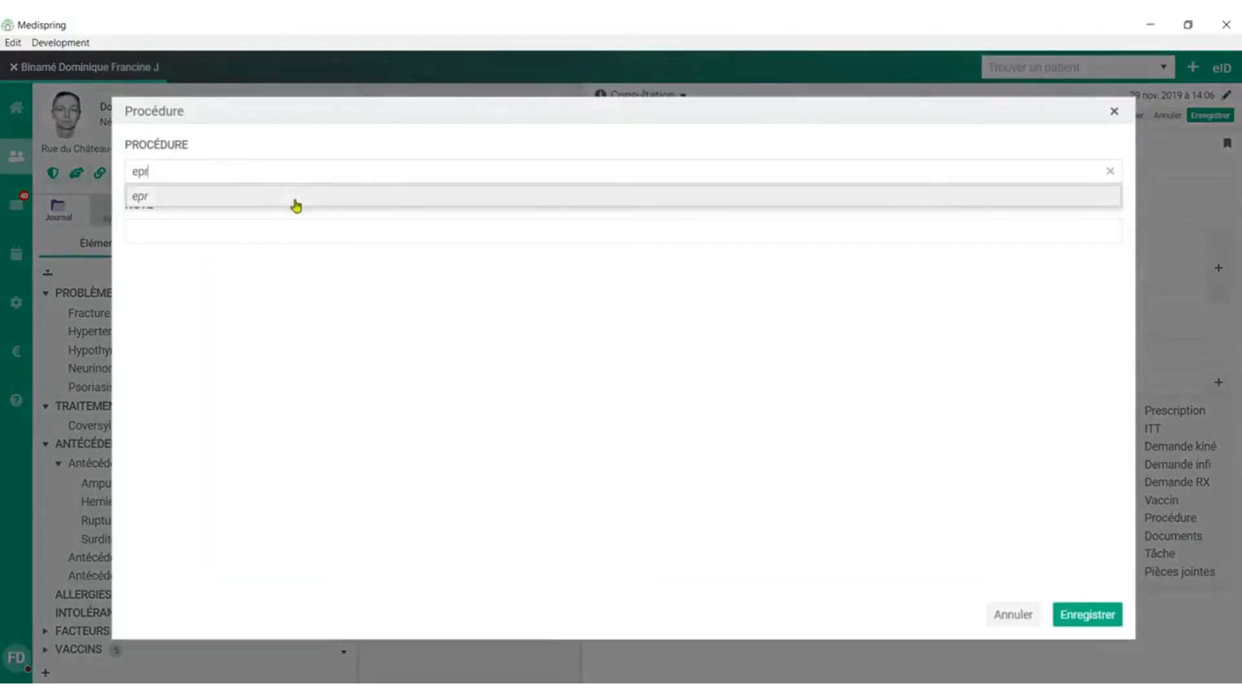
click(292, 196)
click(195, 233)
text(eef)
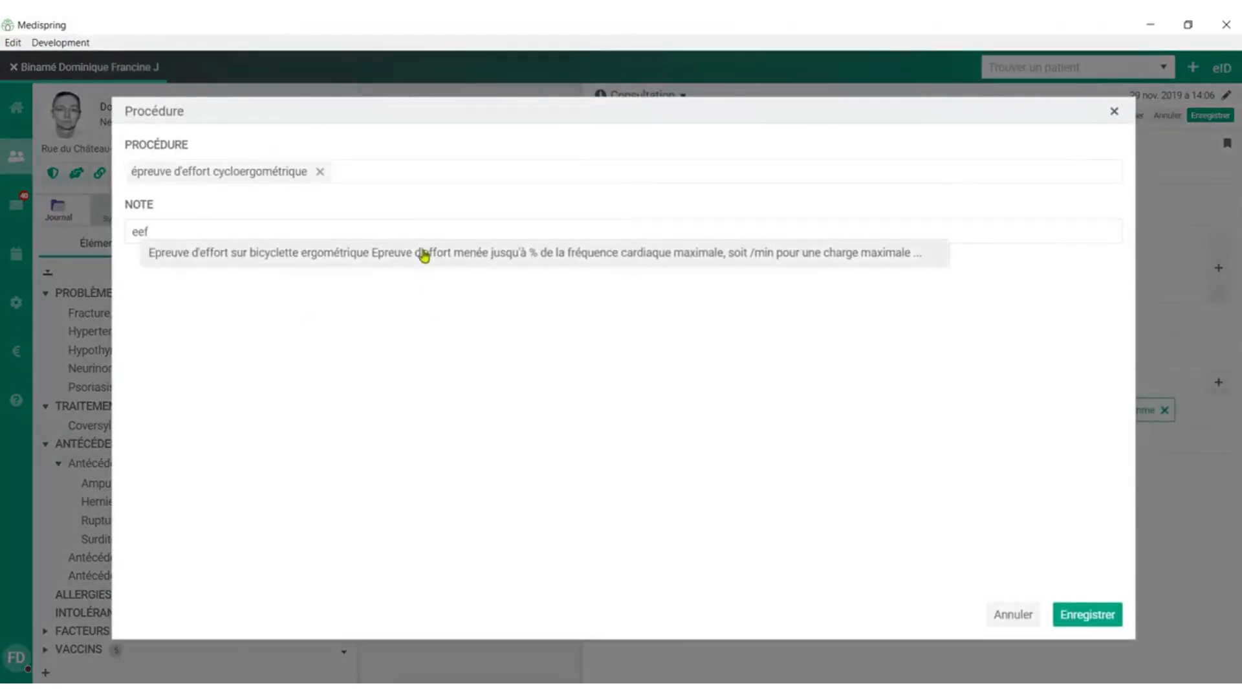
click(424, 251)
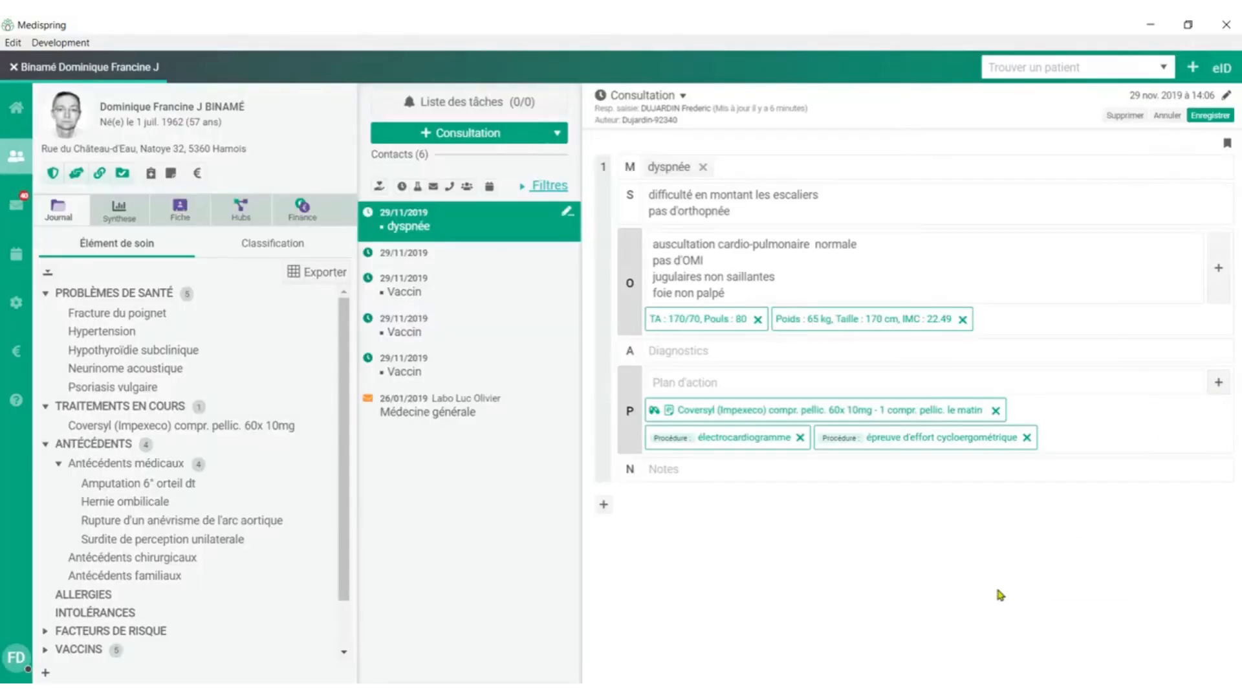
Create a document for the consultation from the Protocole cardiologie template.
click(1219, 383)
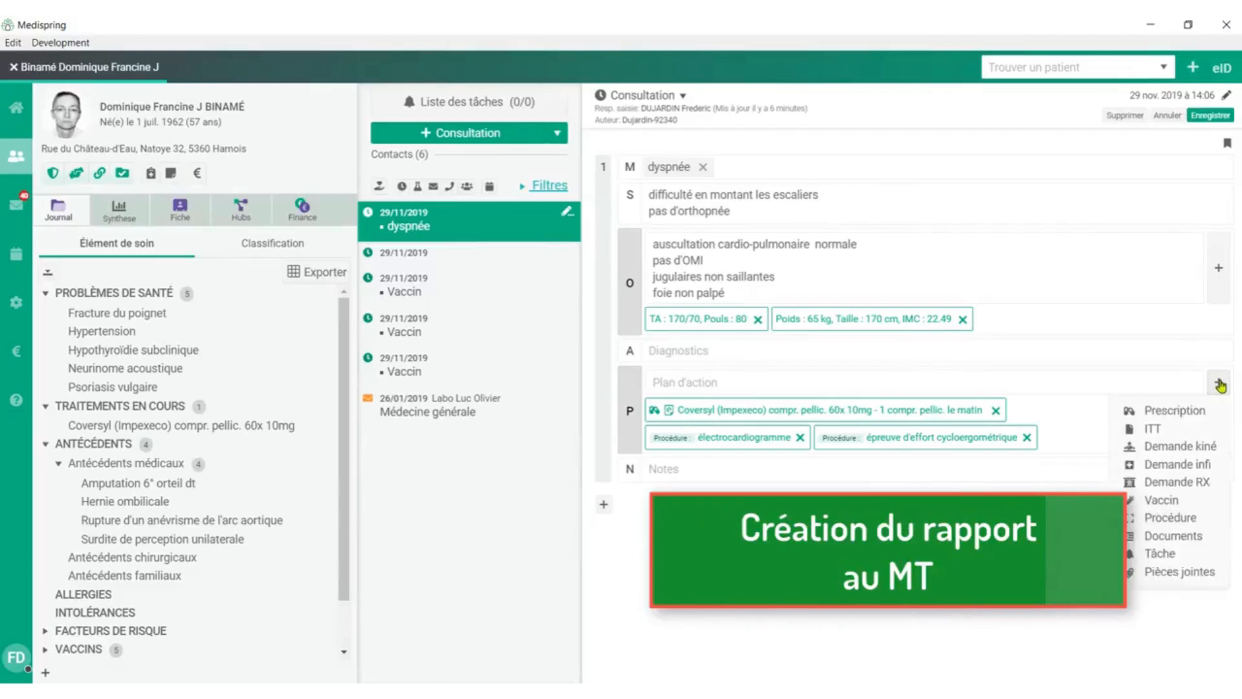
click(1179, 541)
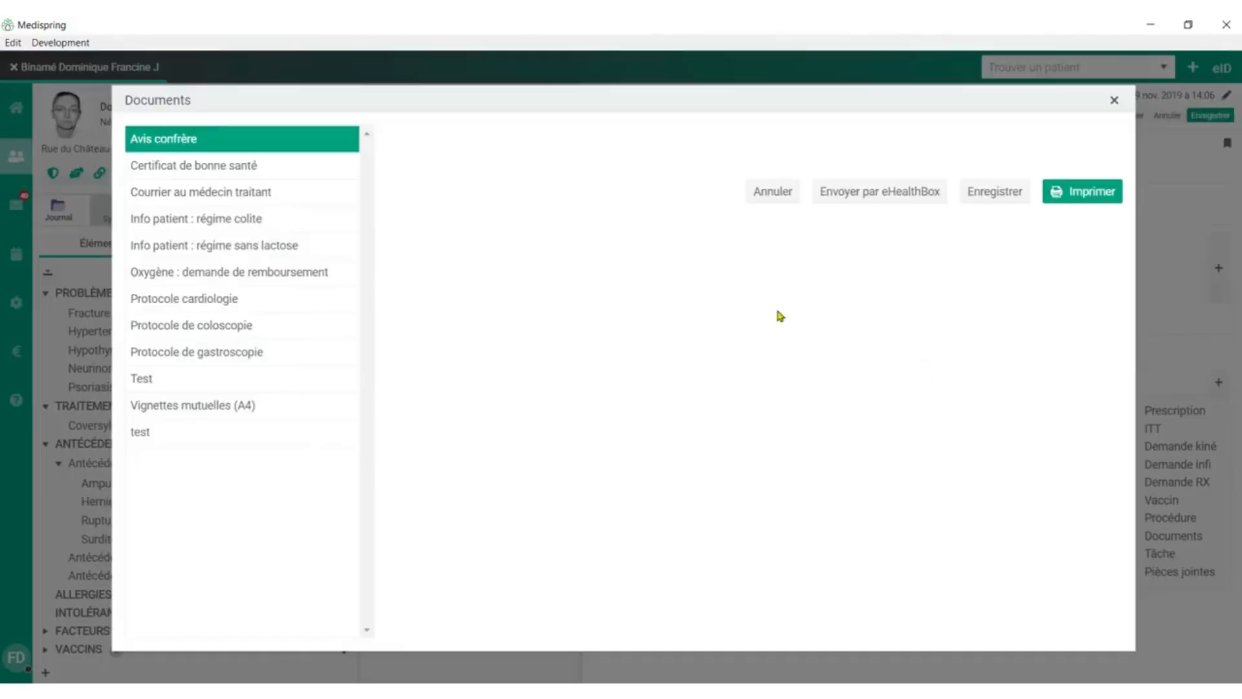
click(188, 304)
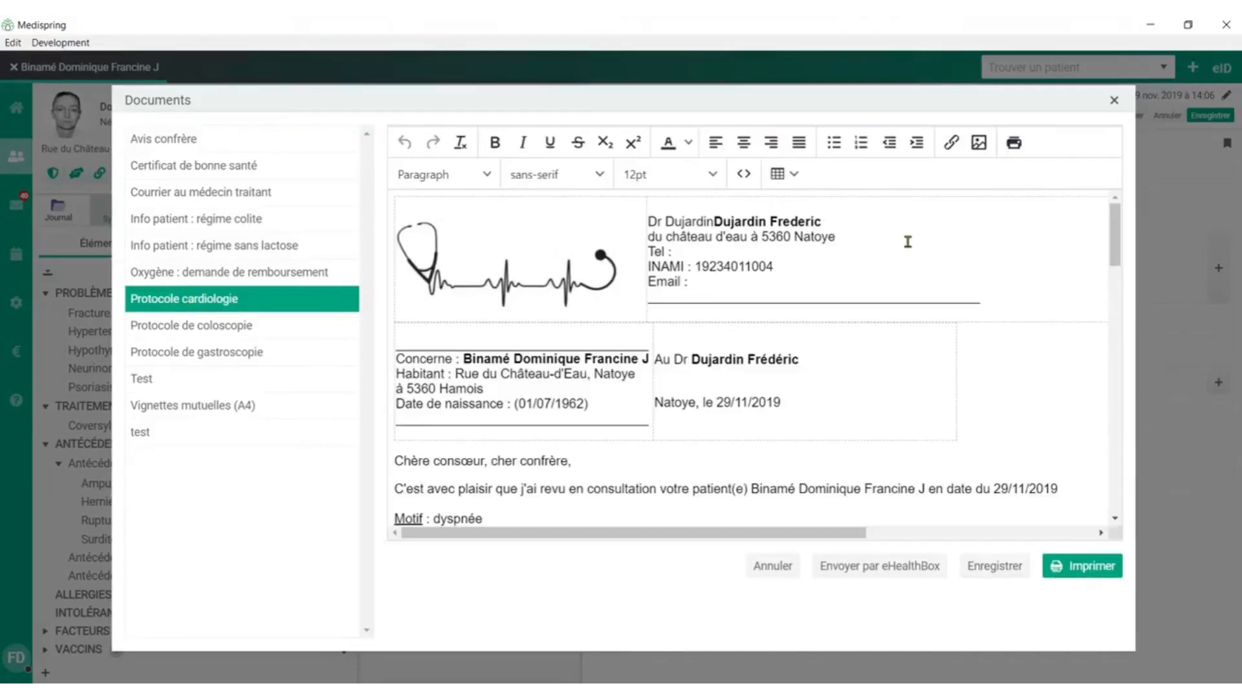
Review the cardiology letter down to the exercise test, removing the alternative rhythm lines below Rythme sinusal in the resting ECG section.
click(1115, 252)
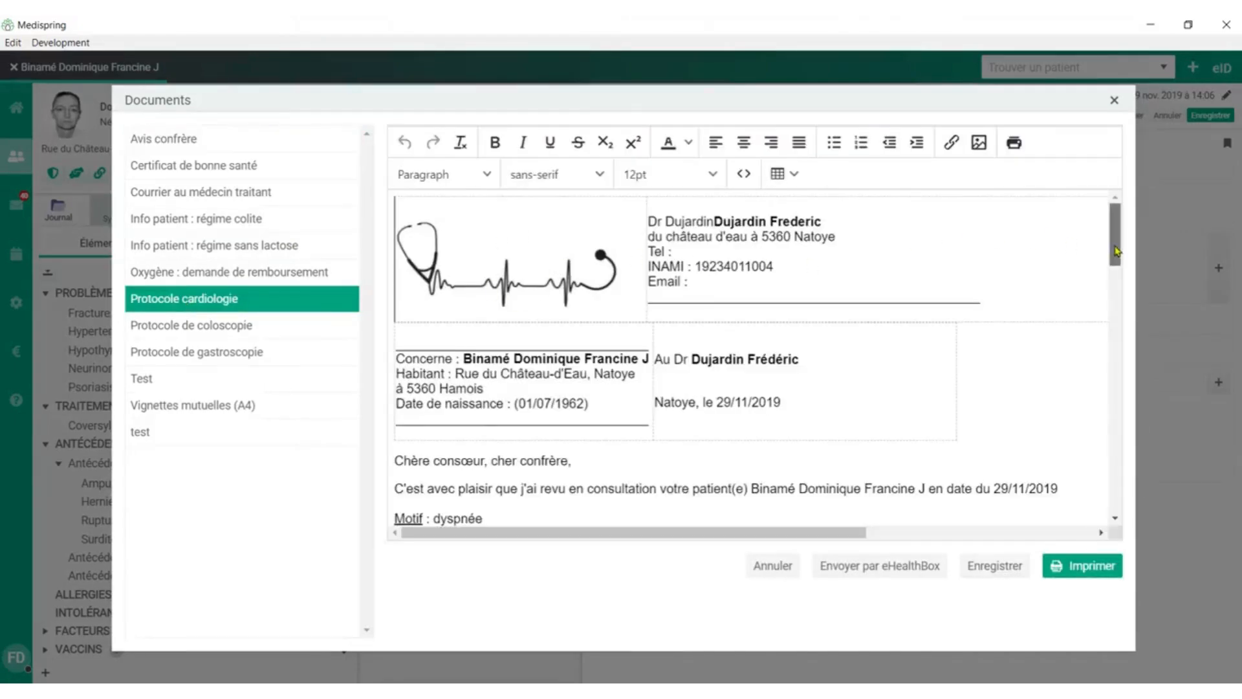
drag(1118, 251, 1134, 296)
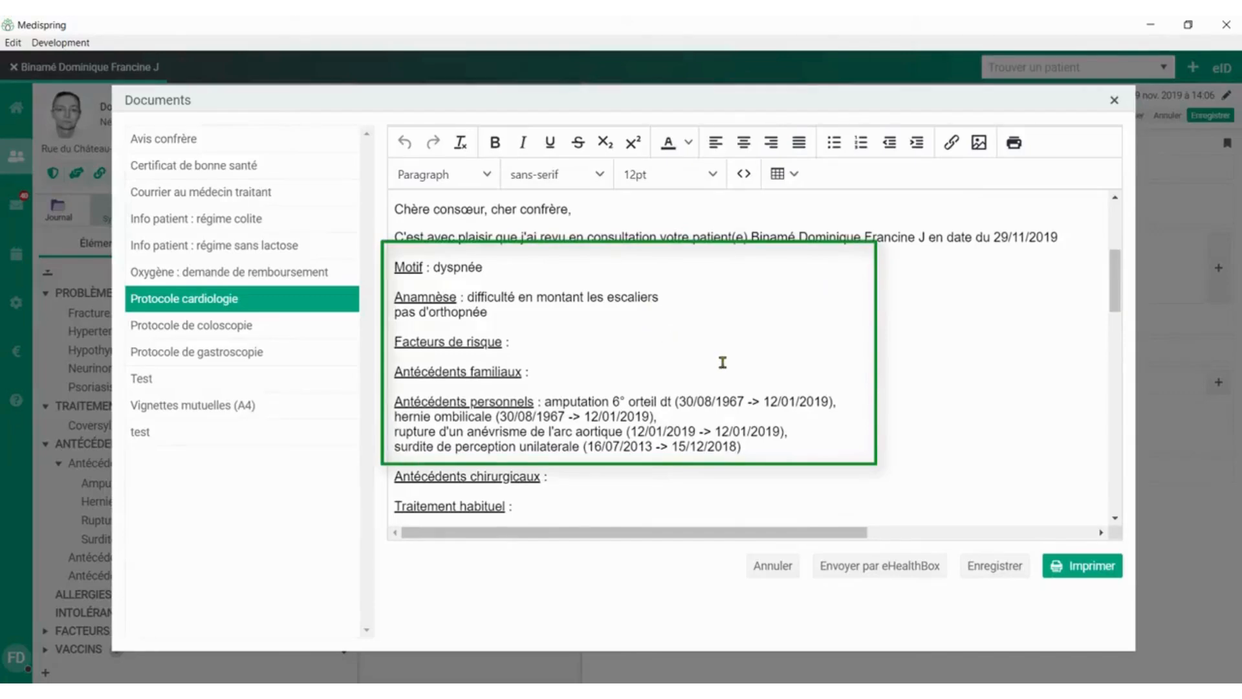
scroll(723, 362, down, 1)
scroll(672, 333, down, 1)
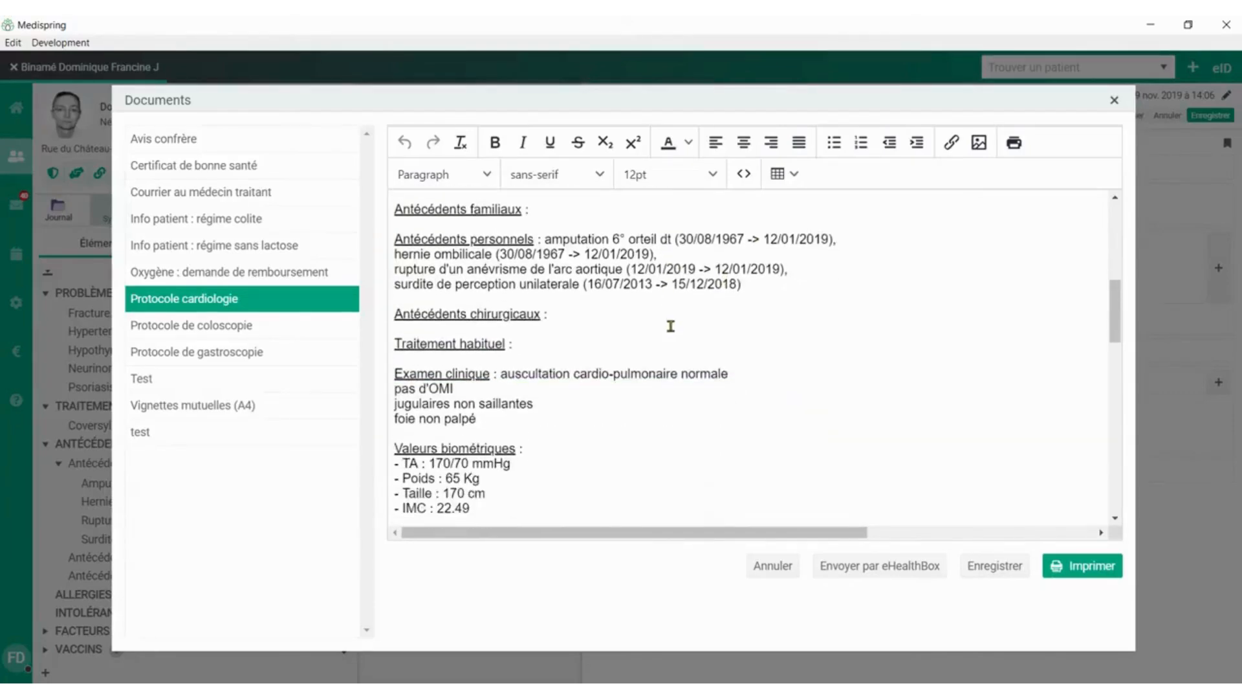
scroll(677, 321, down, 1)
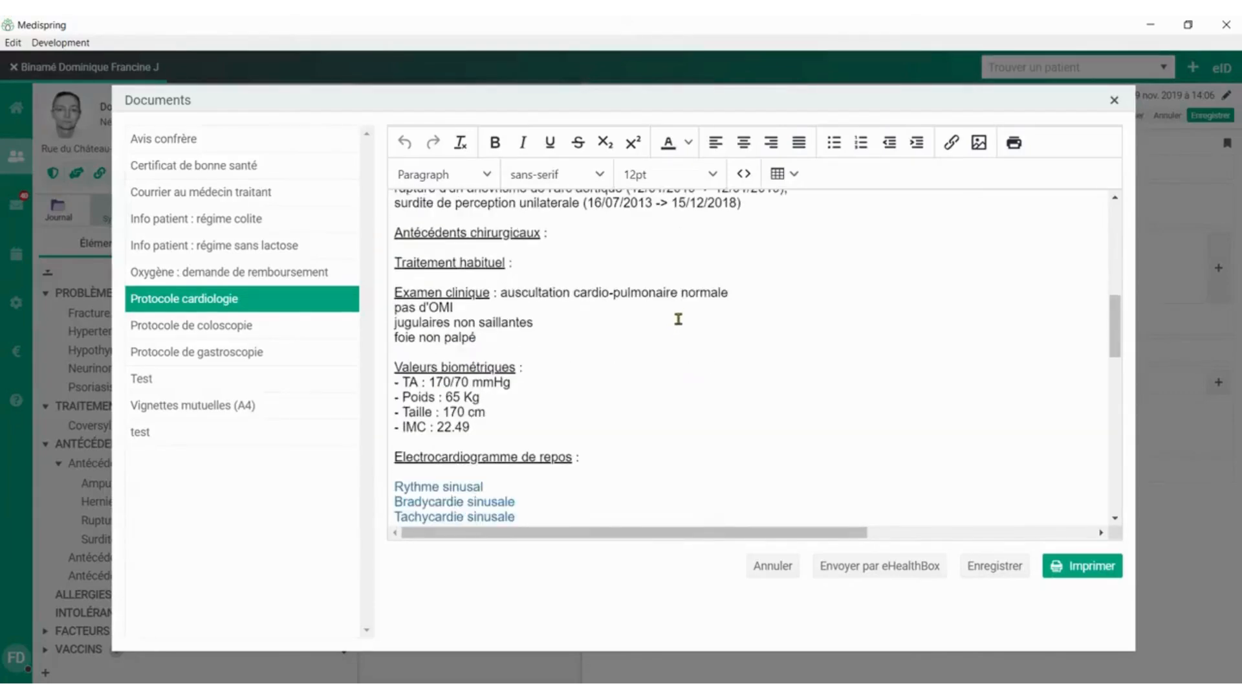
scroll(678, 319, down, 2)
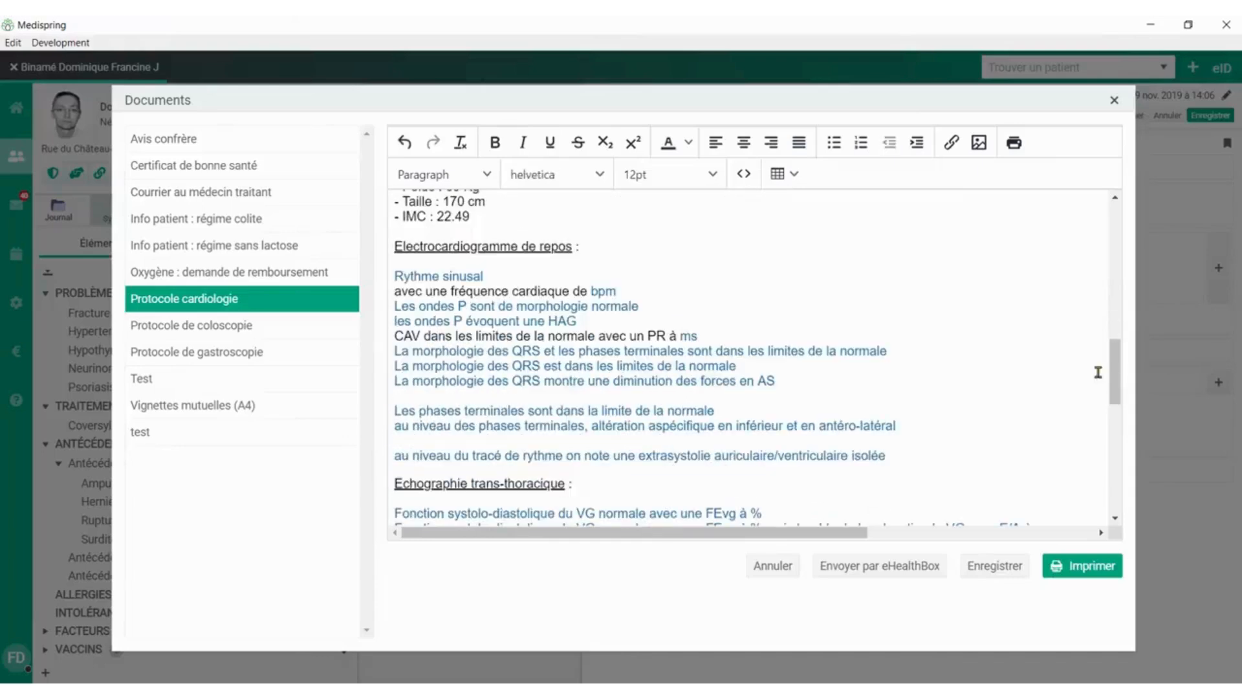
drag(1115, 365, 1130, 440)
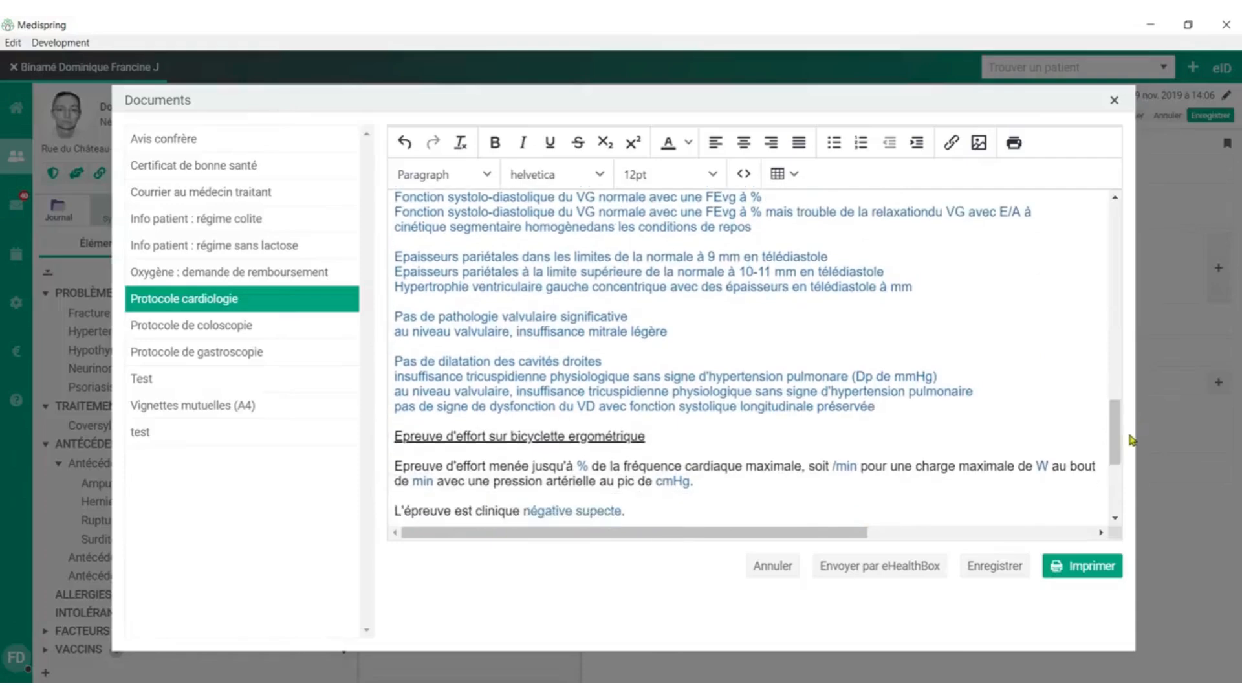
Send the Protocole cardiologie report to the treating doctor through eHealthBox with the subject "rapport de cardio".
click(881, 566)
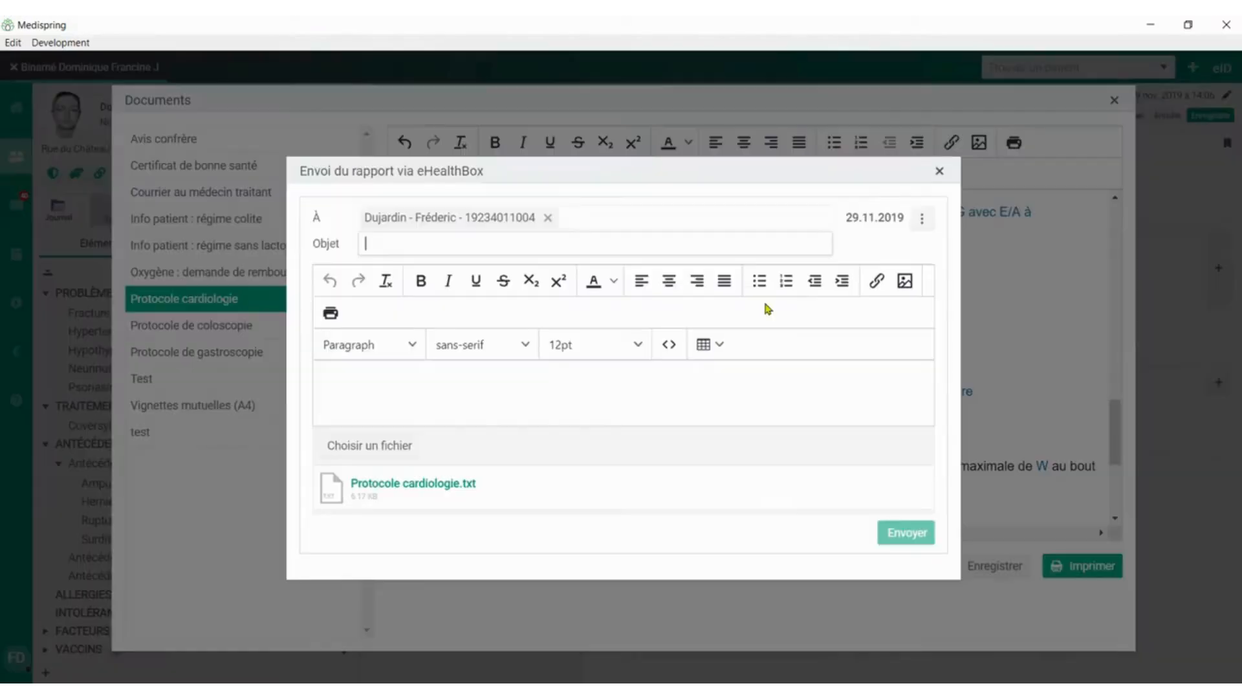
click(556, 243)
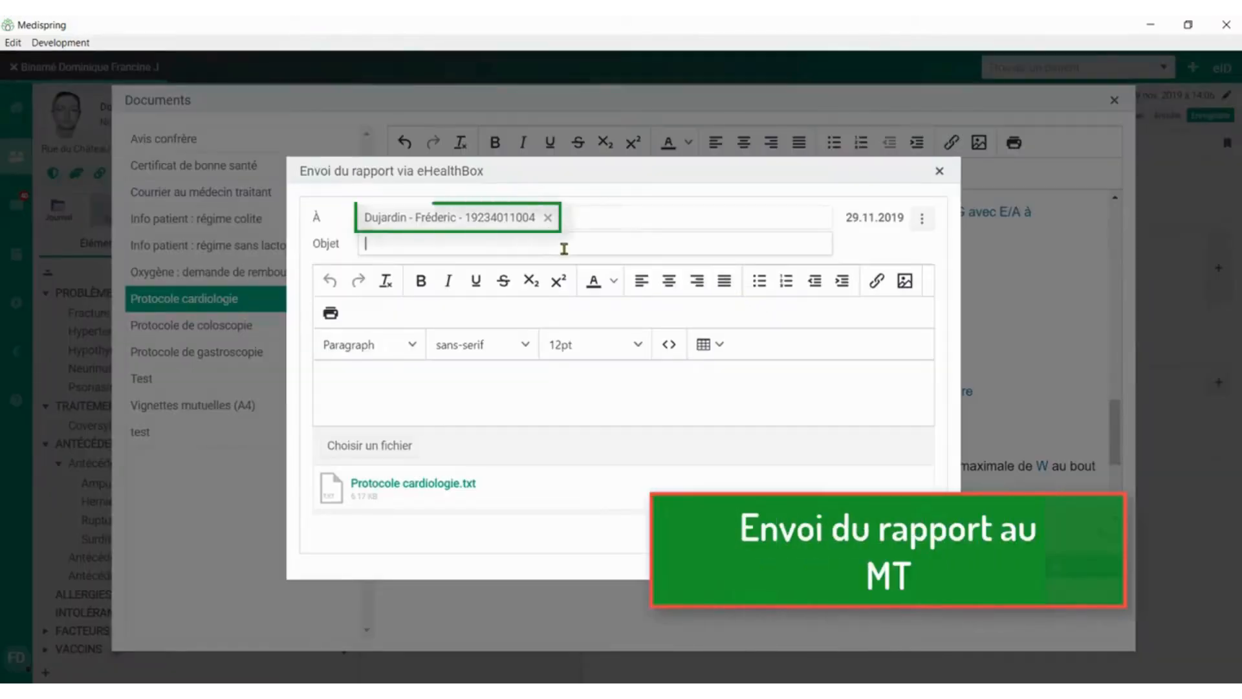
text(rapport de cardio)
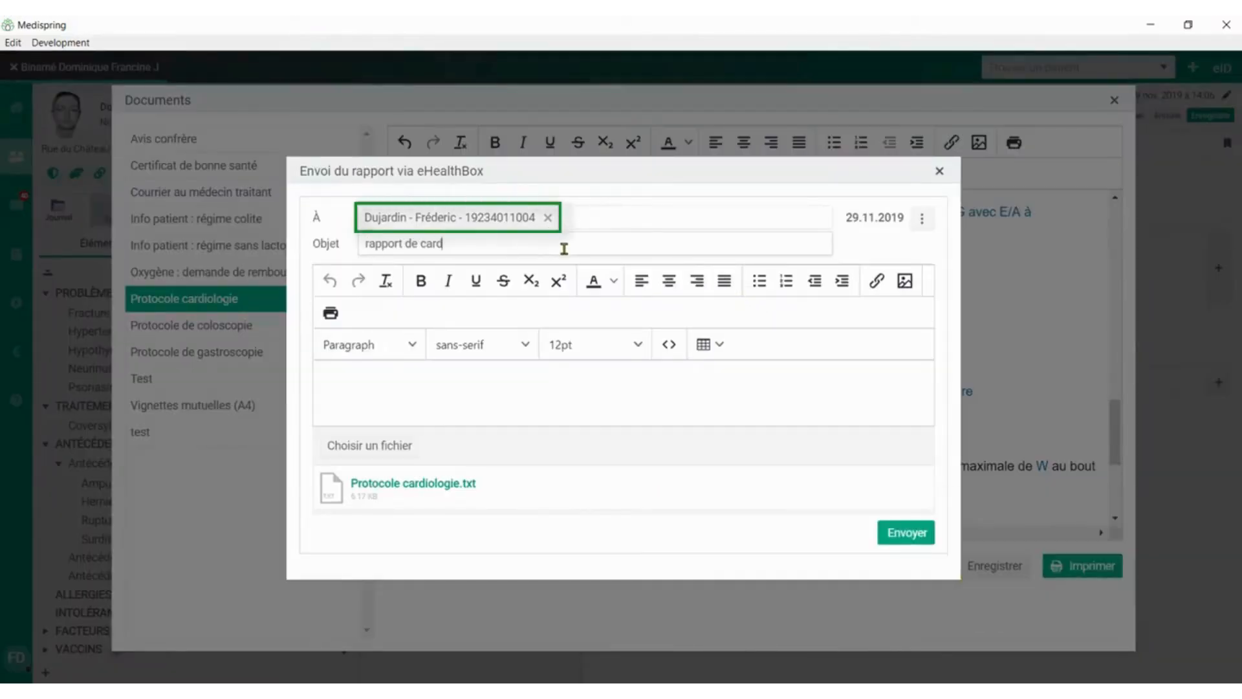
click(909, 540)
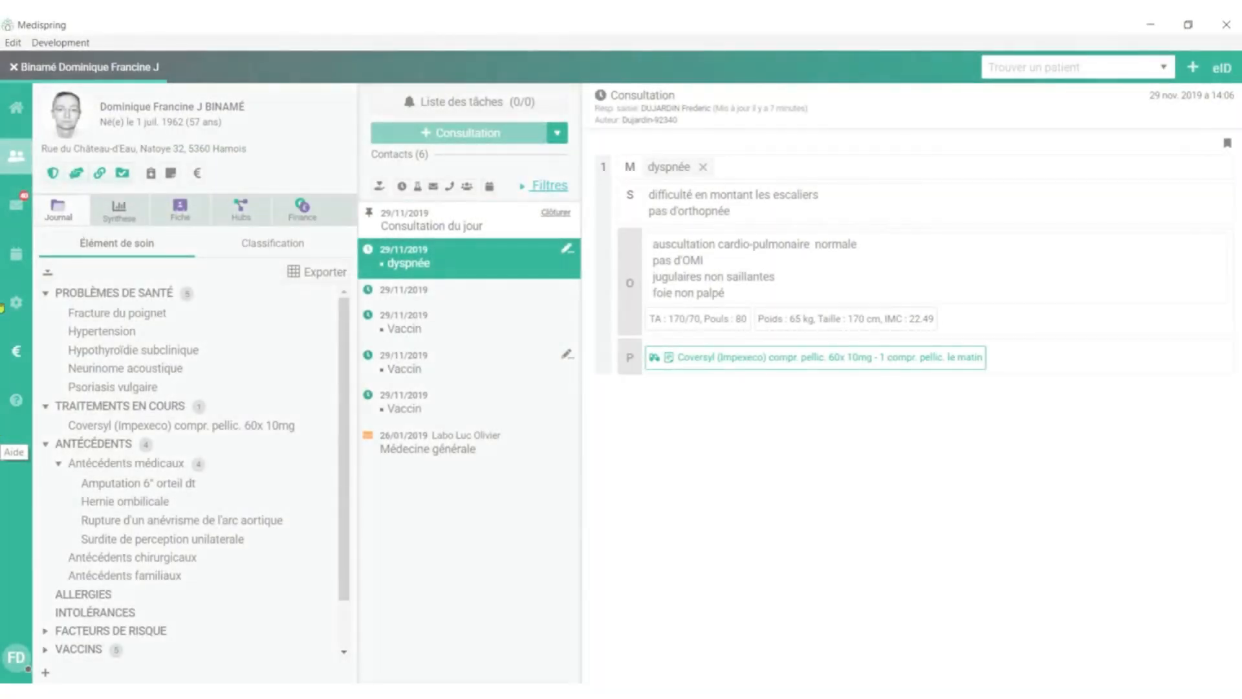
Start an attestation for the patient with technical act code 475075 for the electrocardiographic examination, without supplement.
click(198, 173)
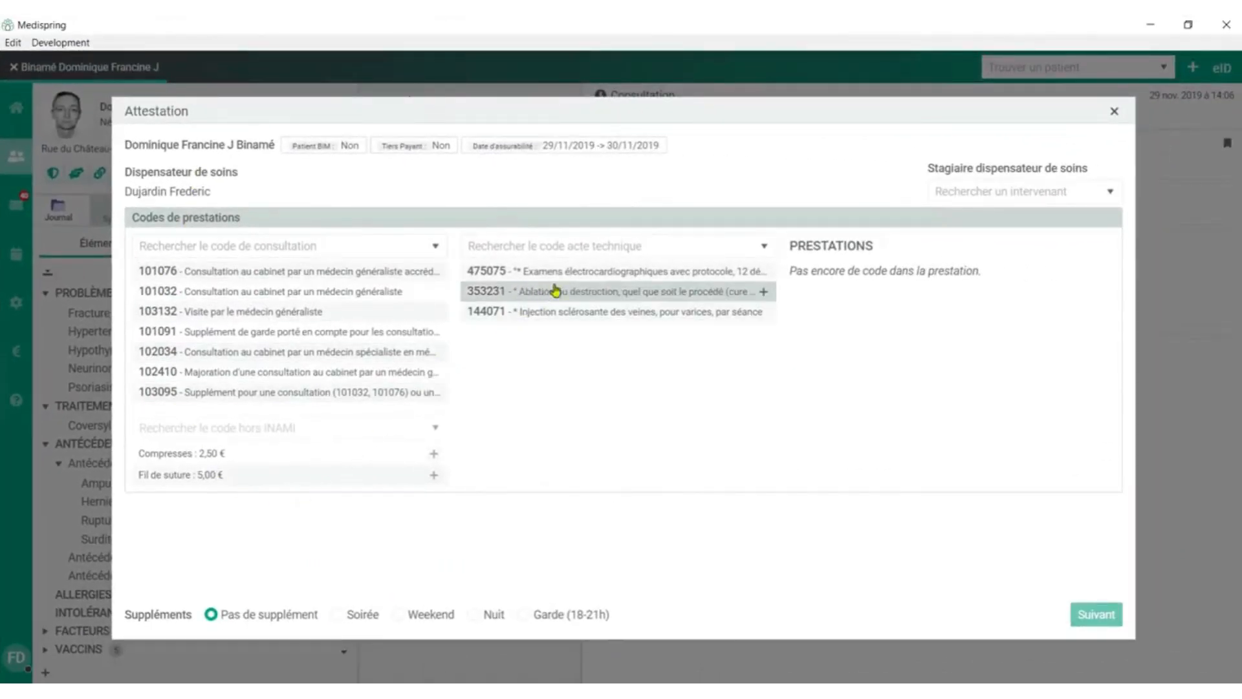
click(579, 279)
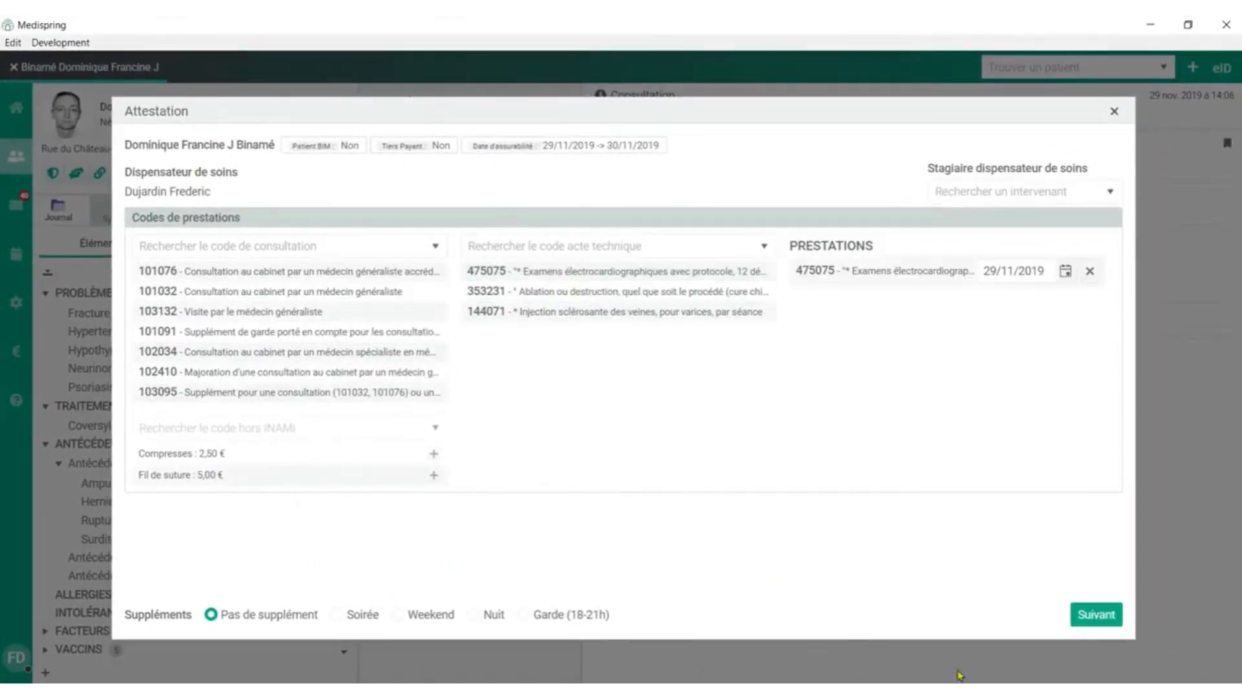
click(1095, 615)
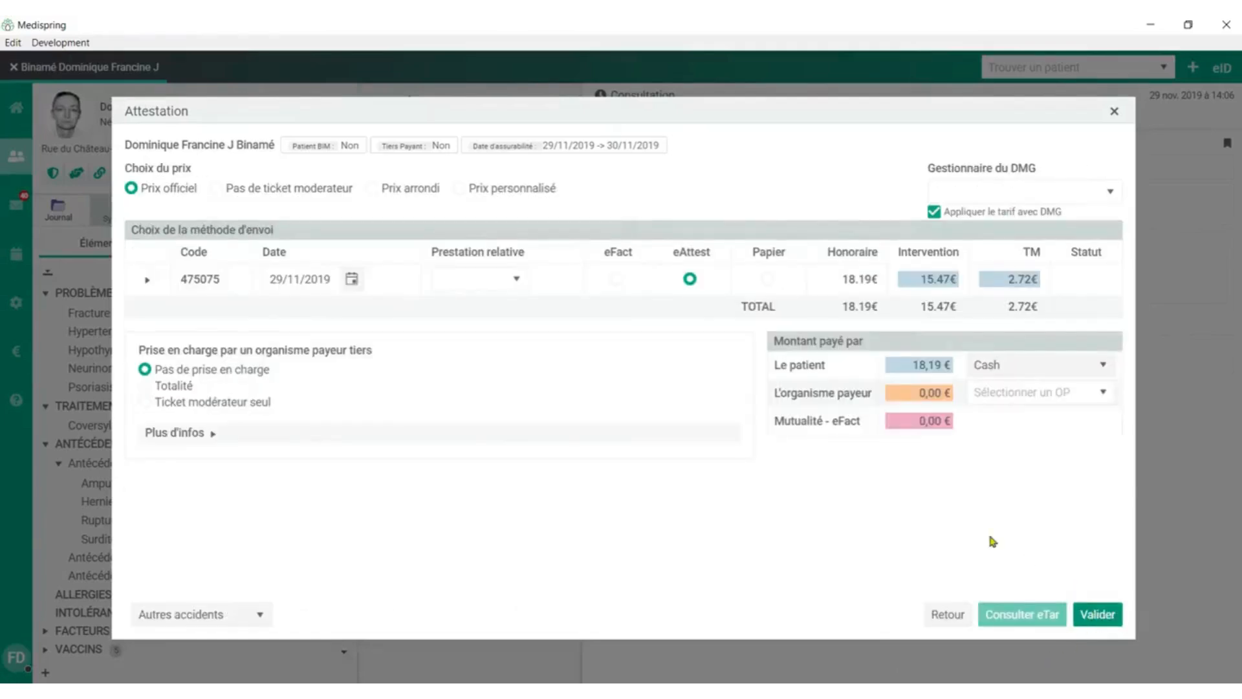
Set the 475075 service to be sent by eFact, consult the eTar tariff and validate the attestation.
click(615, 284)
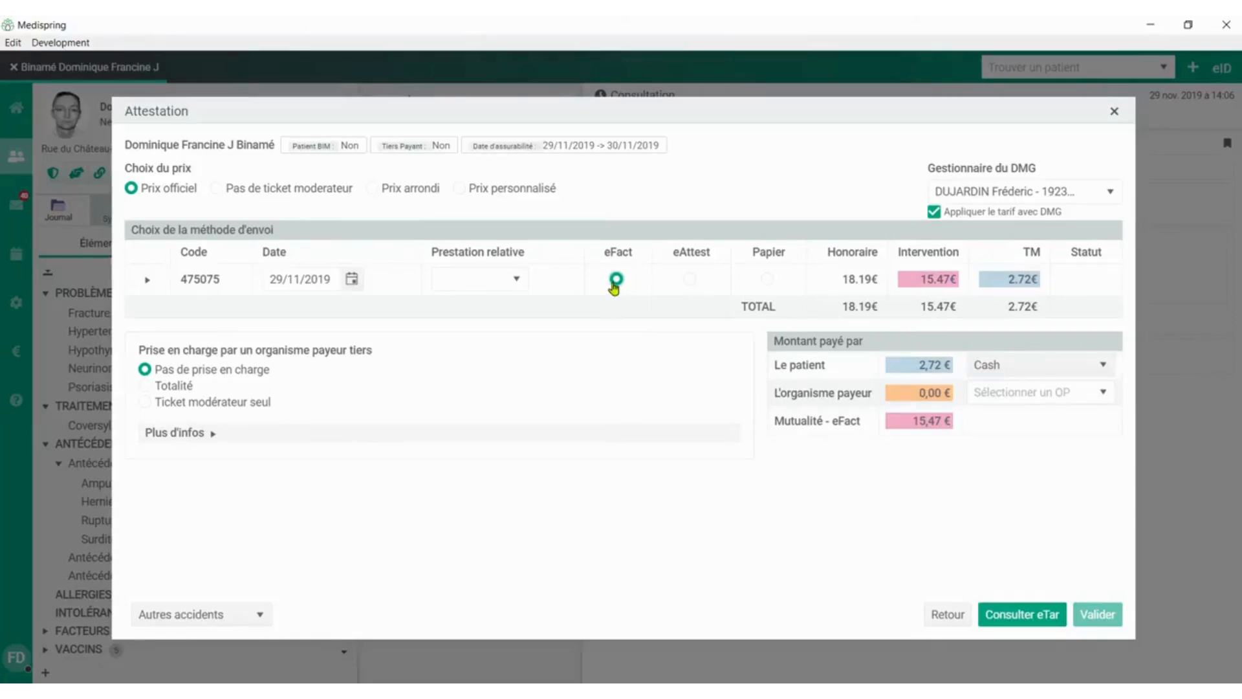
click(1022, 614)
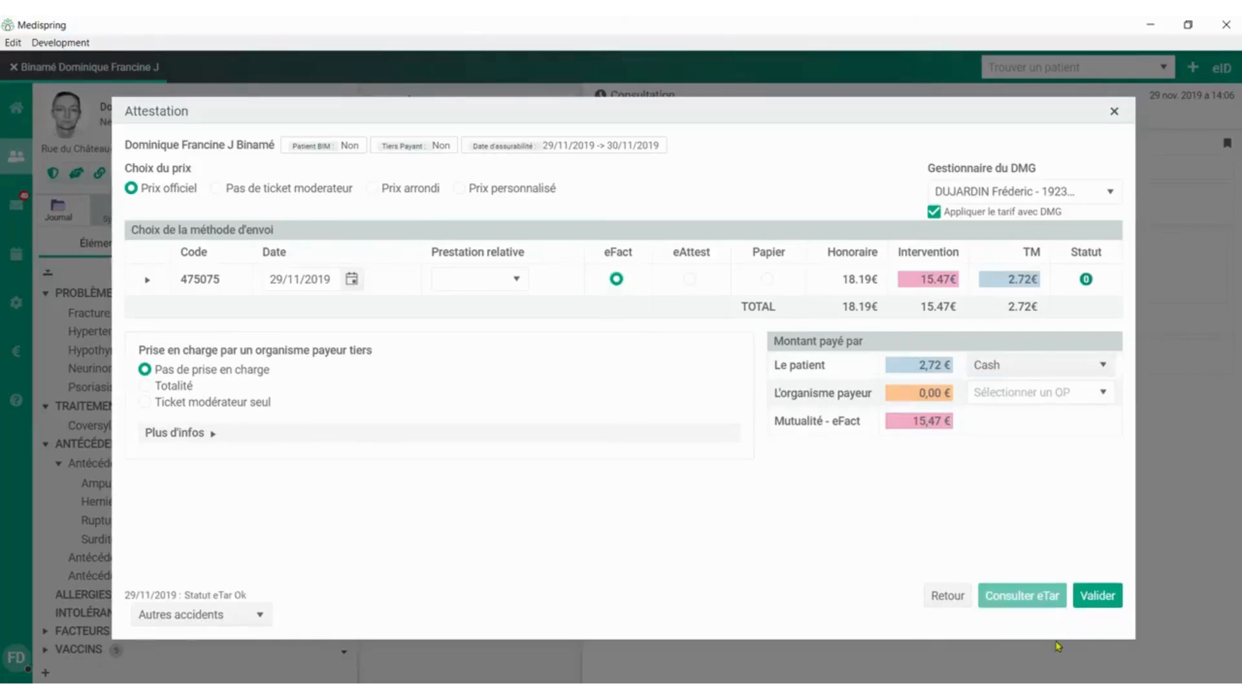
click(1098, 597)
click(786, 542)
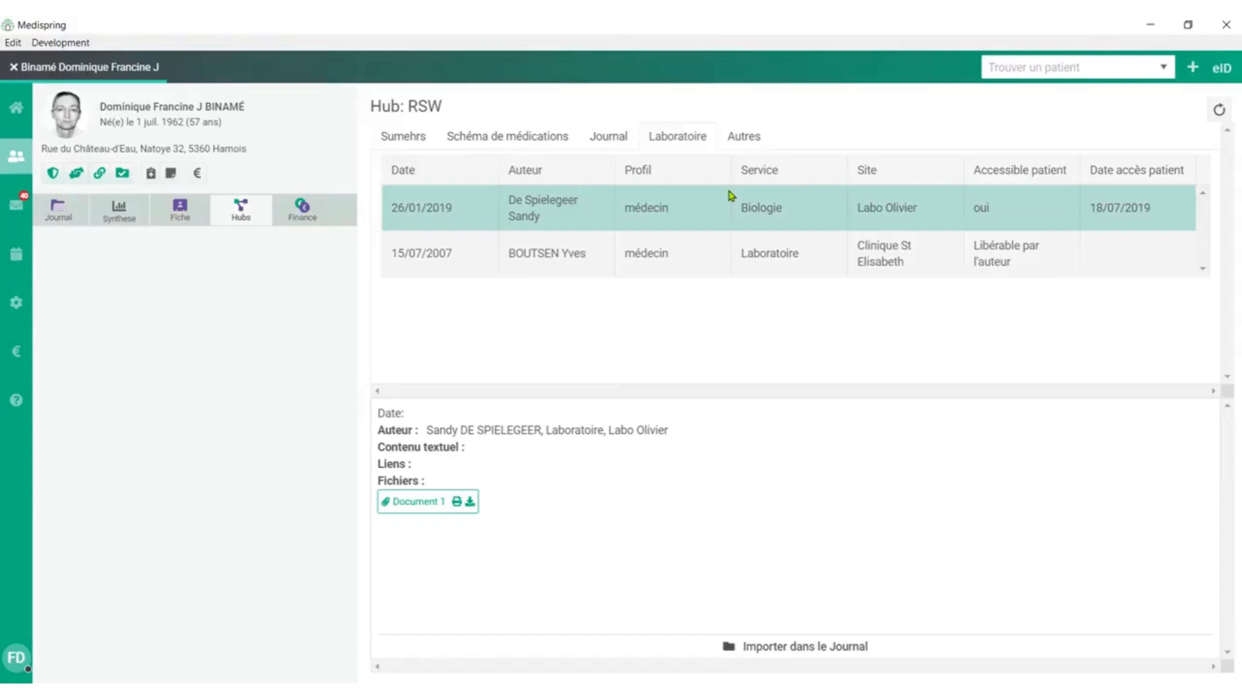
View the patient's documents in the Autres category of the RSW hub.
click(746, 139)
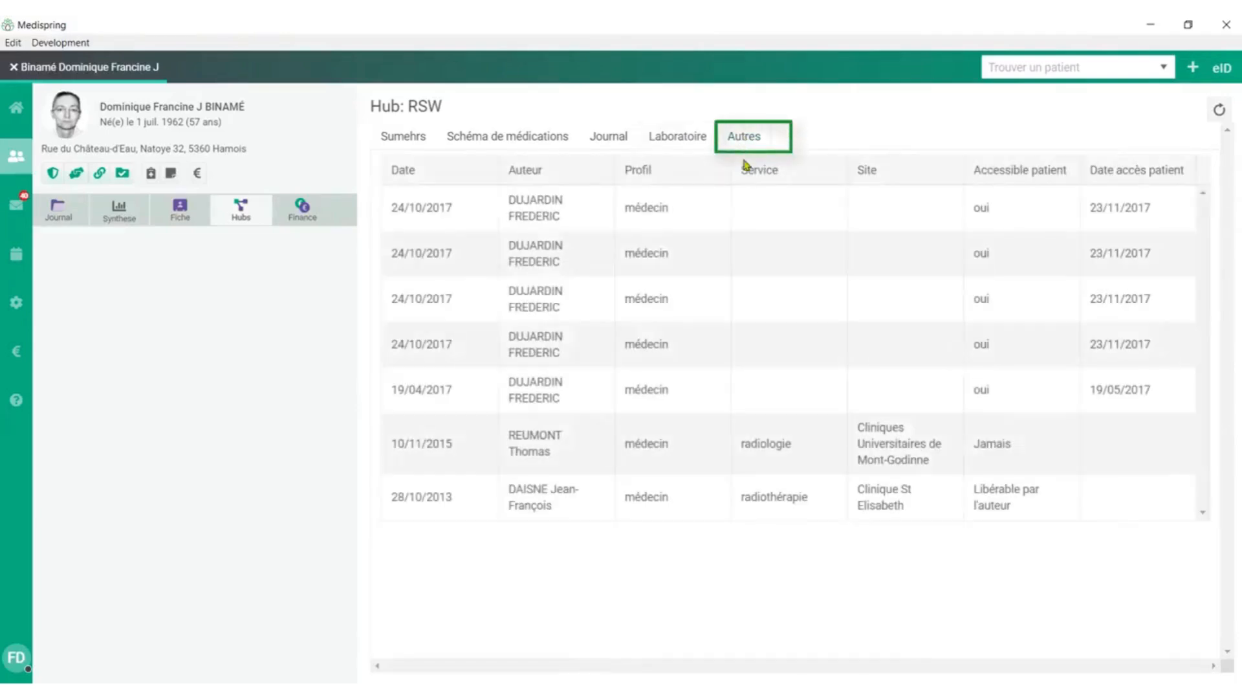